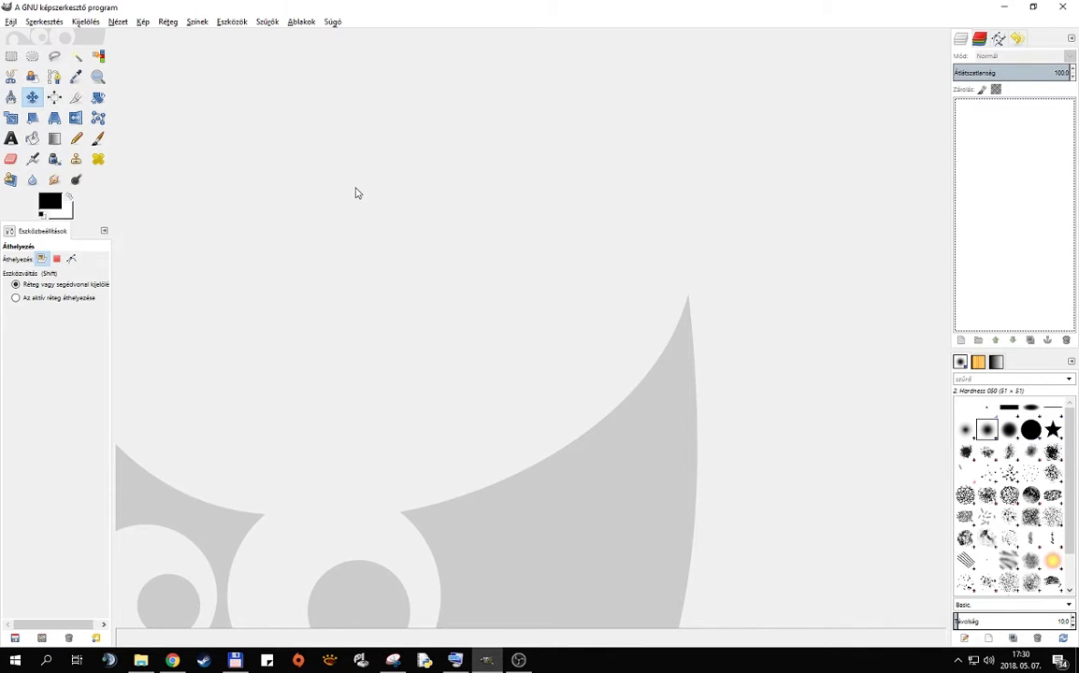
# - Open sportcar_01.jpg, the yellow convertible photo, from the Cars folder
pyautogui.click(11, 21)
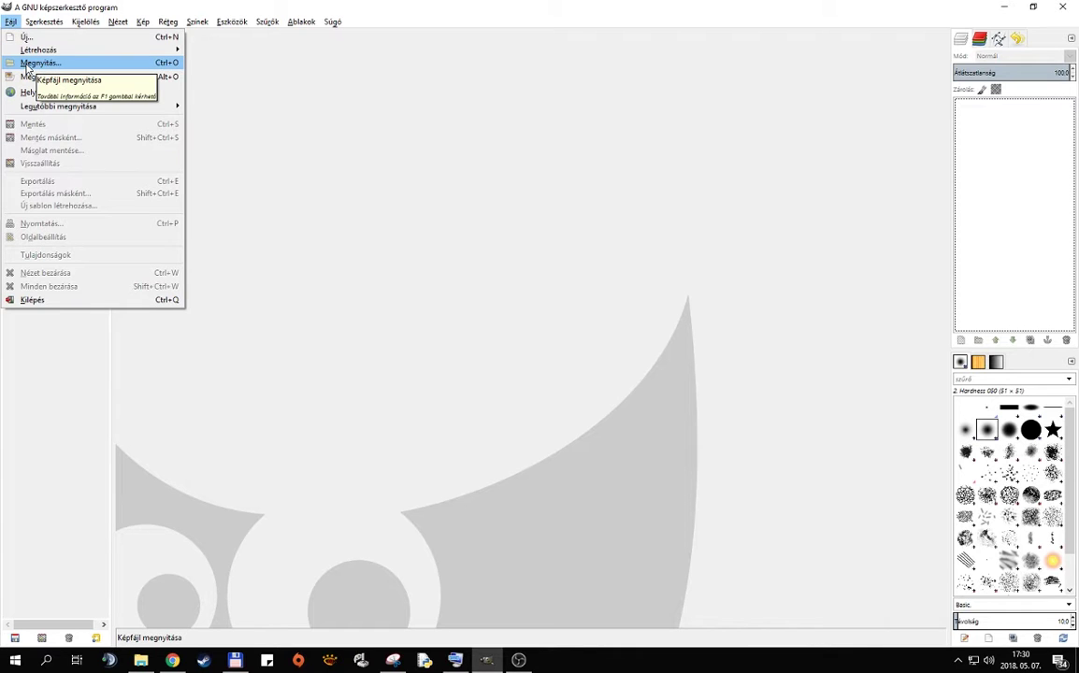
pyautogui.click(28, 64)
pyautogui.doubleClick(170, 74)
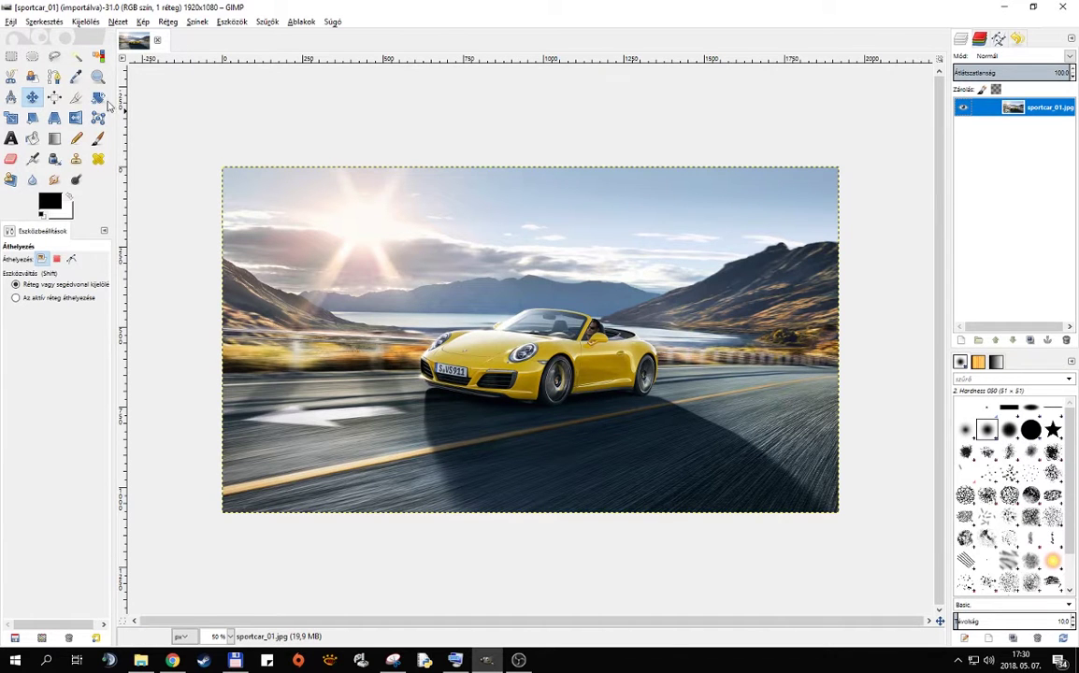
# - Load sportcar_02.jpg from the Cars folder as a layer above the yellow car photo
pyautogui.click(11, 22)
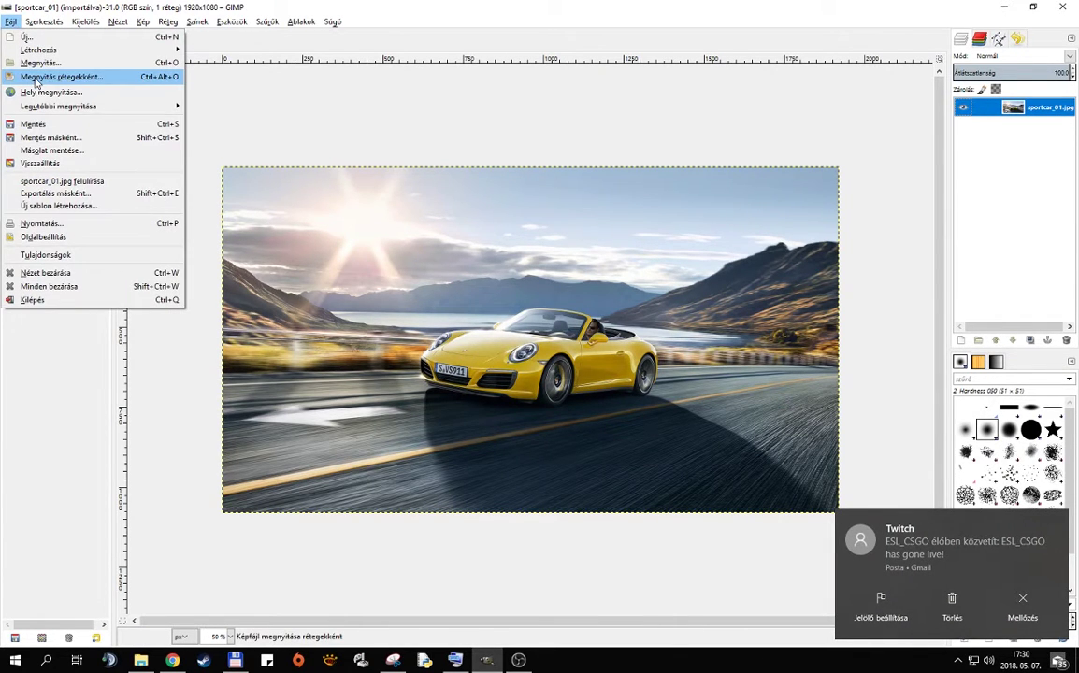
pyautogui.click(36, 79)
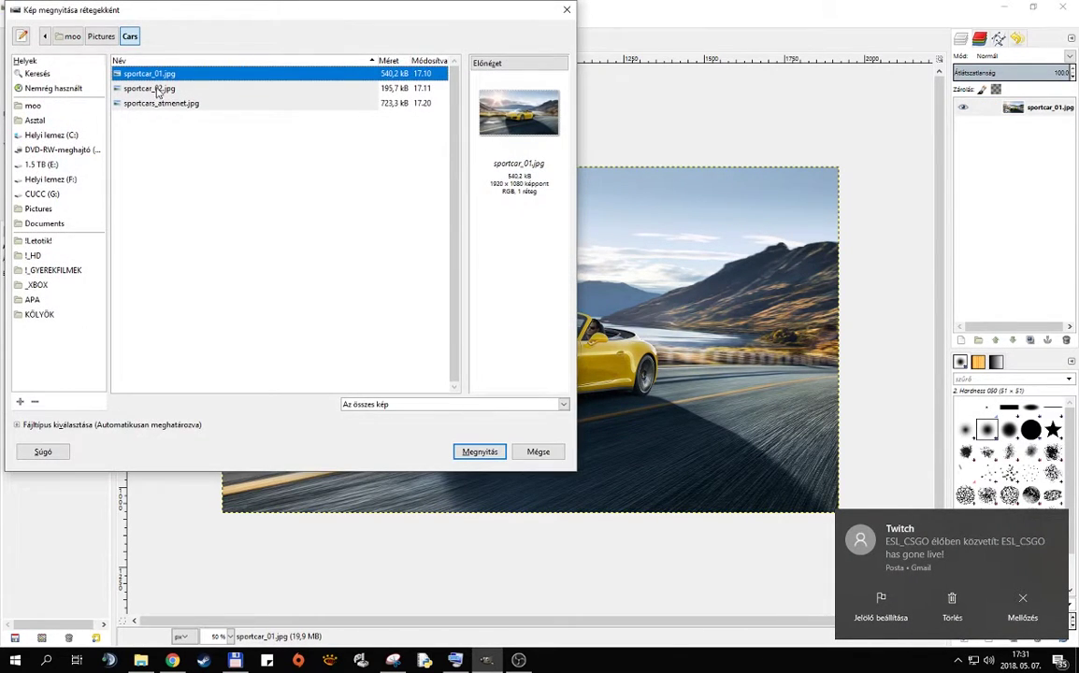
pyautogui.click(158, 89)
pyautogui.click(479, 453)
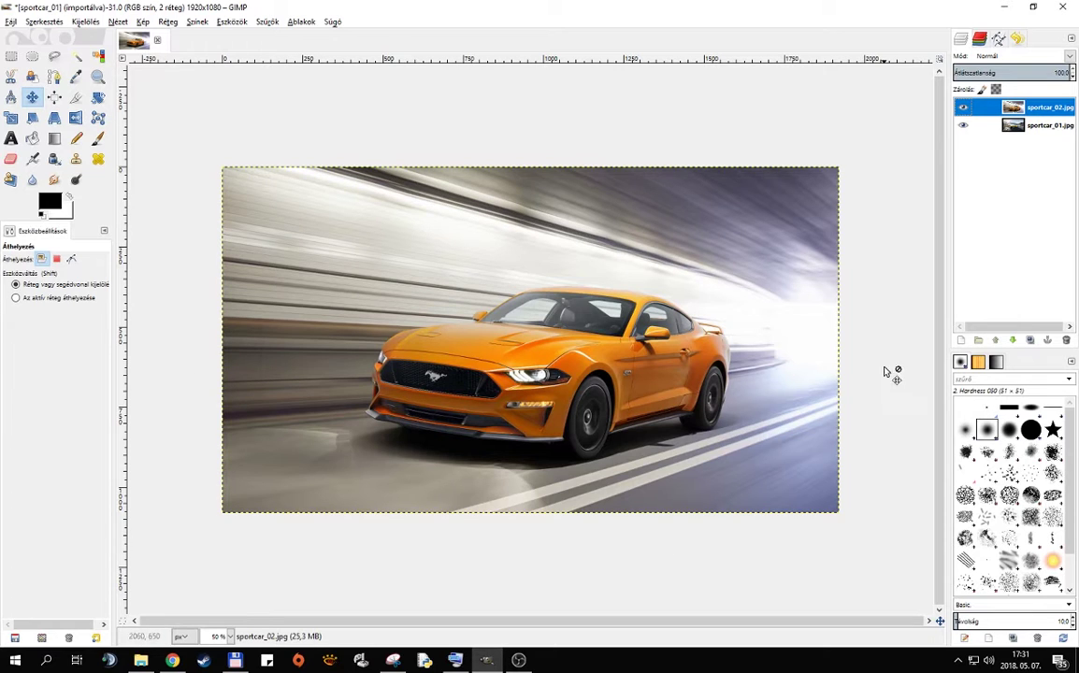
pyautogui.click(143, 21)
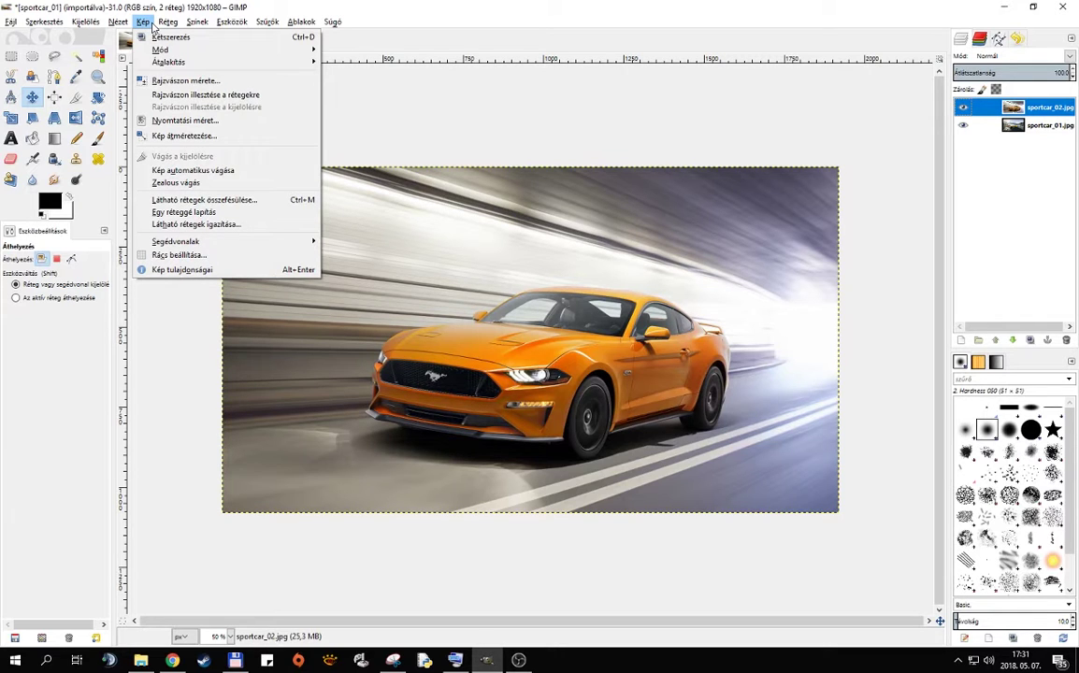
# - Resize the canvas to 170% width, giving 3264 × 1080
pyautogui.click(185, 81)
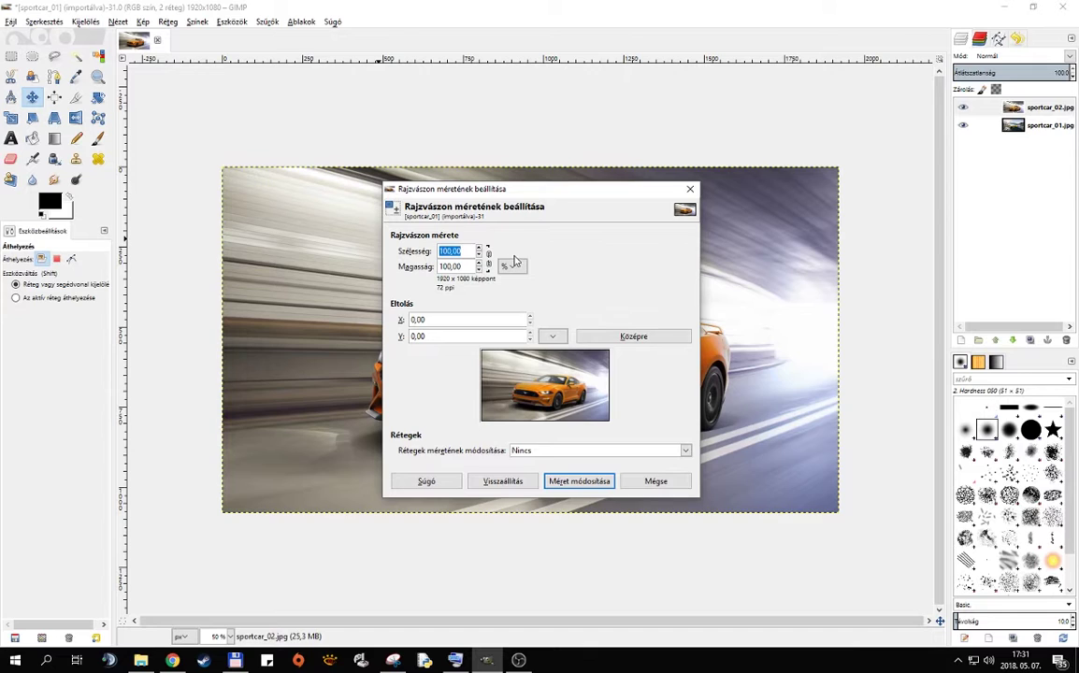
pyautogui.click(512, 265)
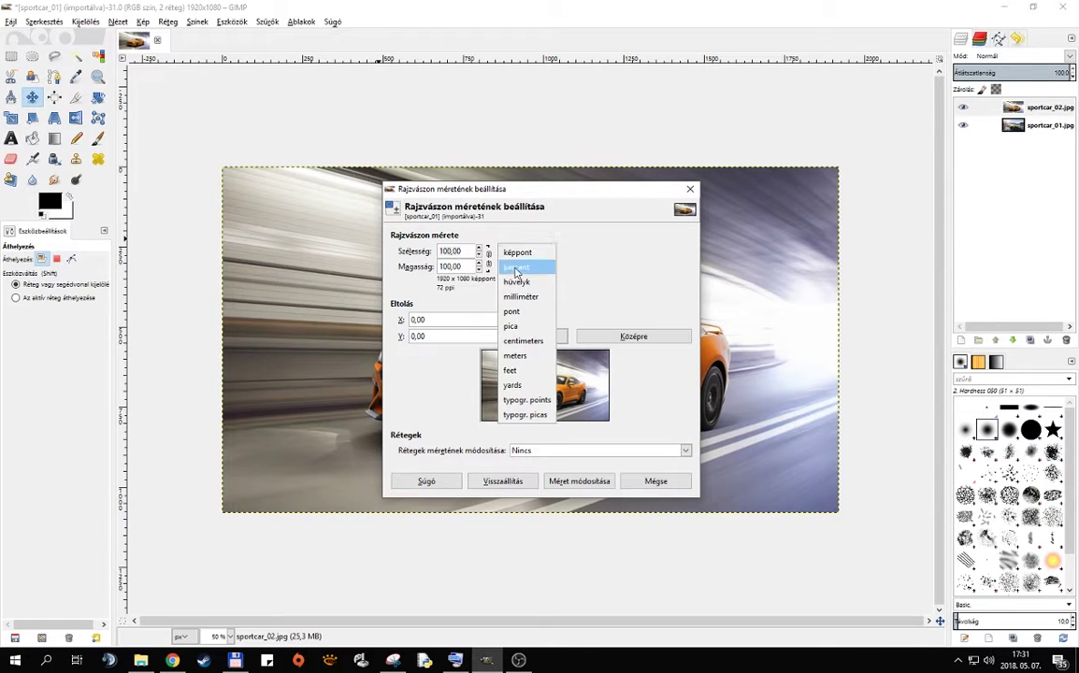
pyautogui.click(515, 268)
pyautogui.click(405, 249)
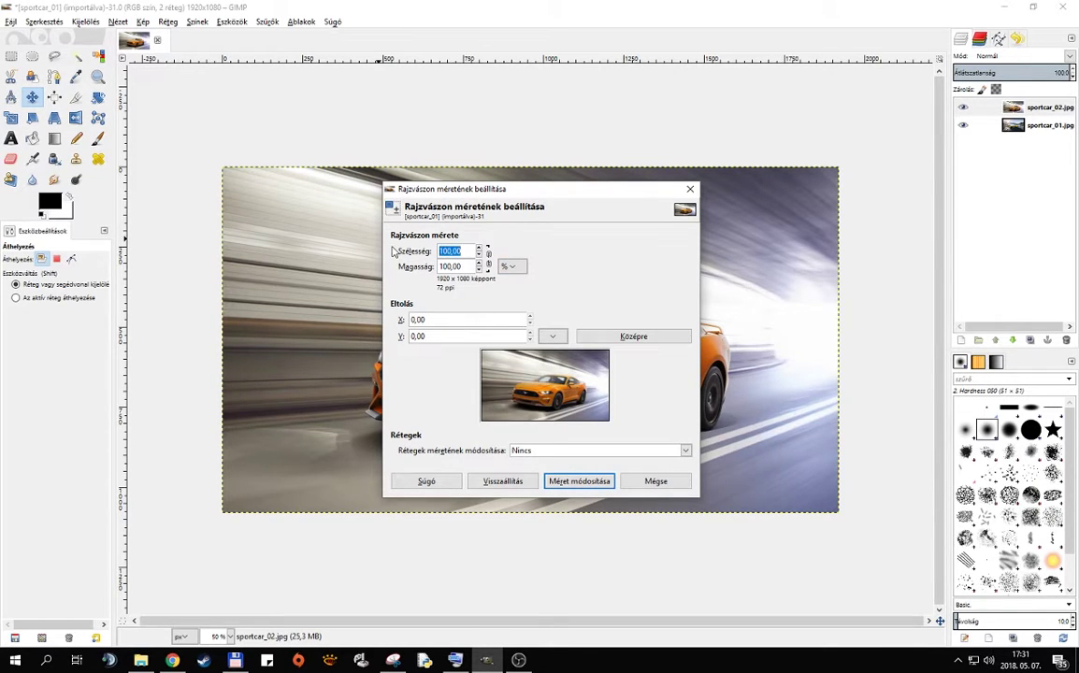
pyautogui.write('170')
pyautogui.press('Tab')
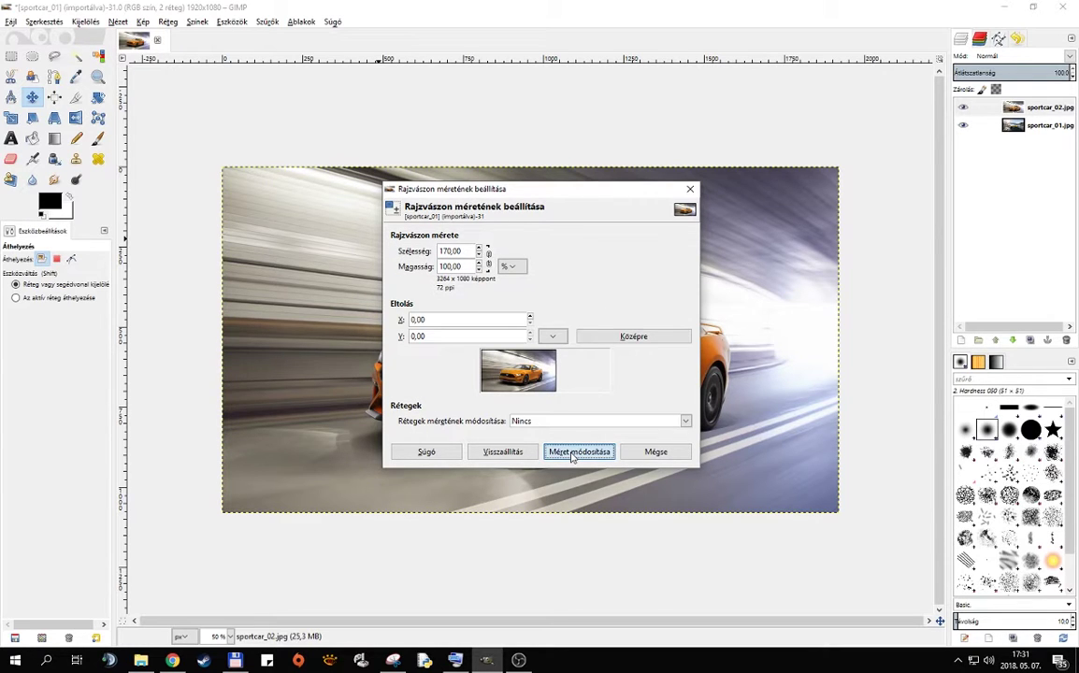
pyautogui.click(579, 451)
pyautogui.scroll(-1, 504, 373)
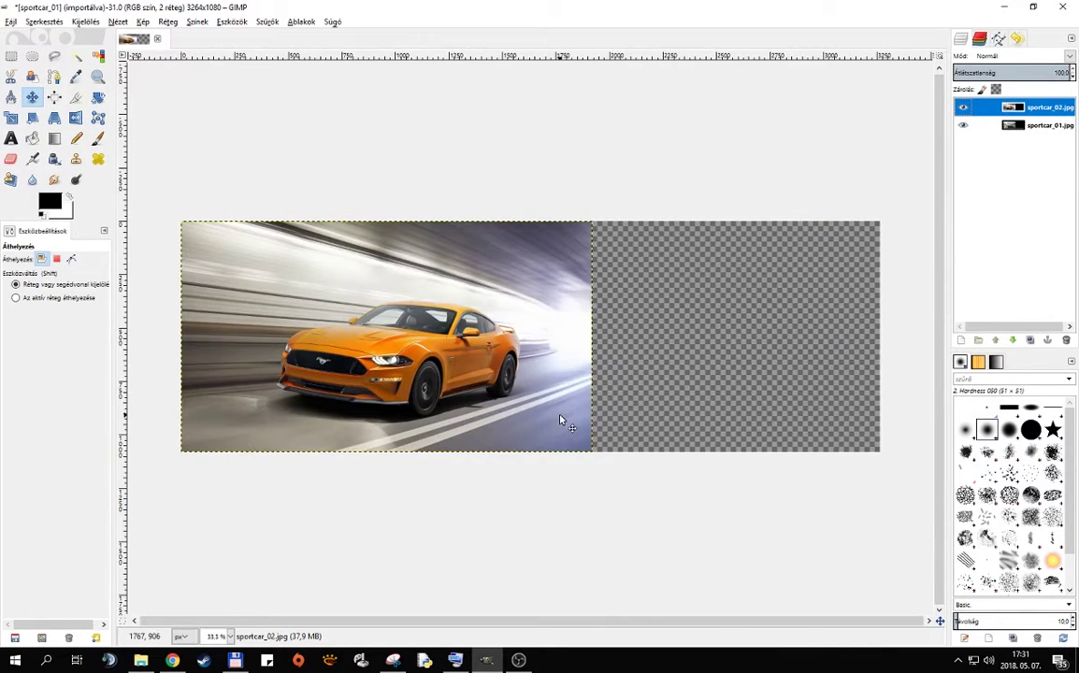
# - Move the sportcar_02 layer 1344 px right so the orange car meets the canvas's right edge
pyautogui.click(1042, 126)
pyautogui.click(1047, 108)
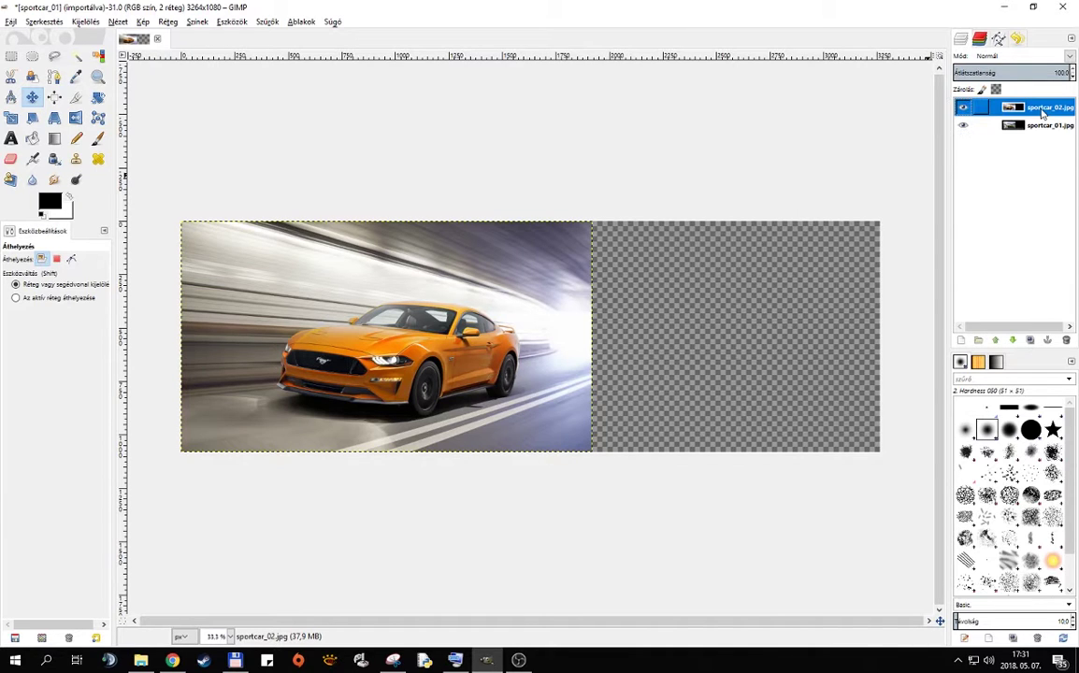
pyautogui.click(32, 101)
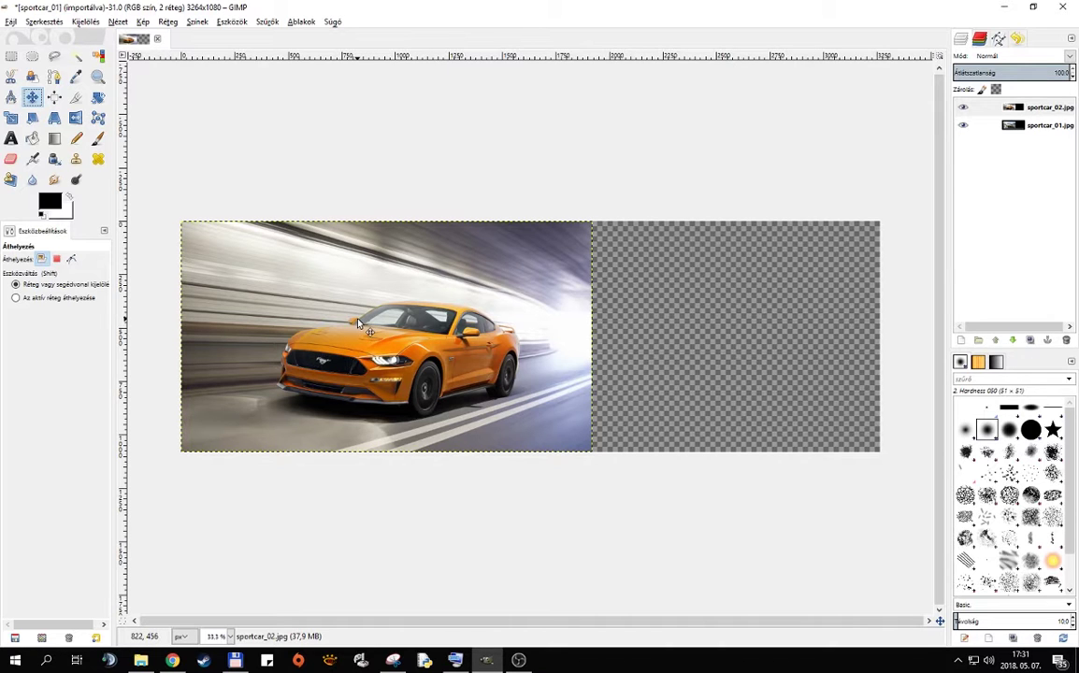
pyautogui.moveTo(331, 324); pyautogui.dragTo(392, 325)
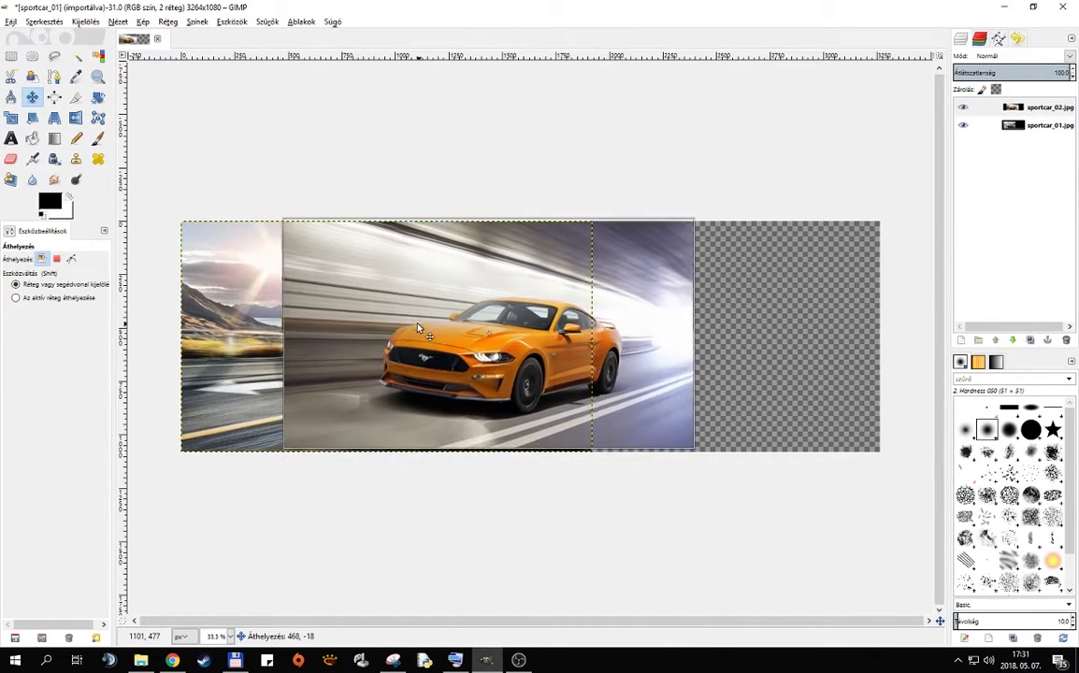
pyautogui.moveTo(394, 330)
pyautogui.mouseDown()
pyautogui.moveTo(427, 317)
pyautogui.moveTo(438, 331)
pyautogui.moveTo(607, 349)
pyautogui.mouseUp()
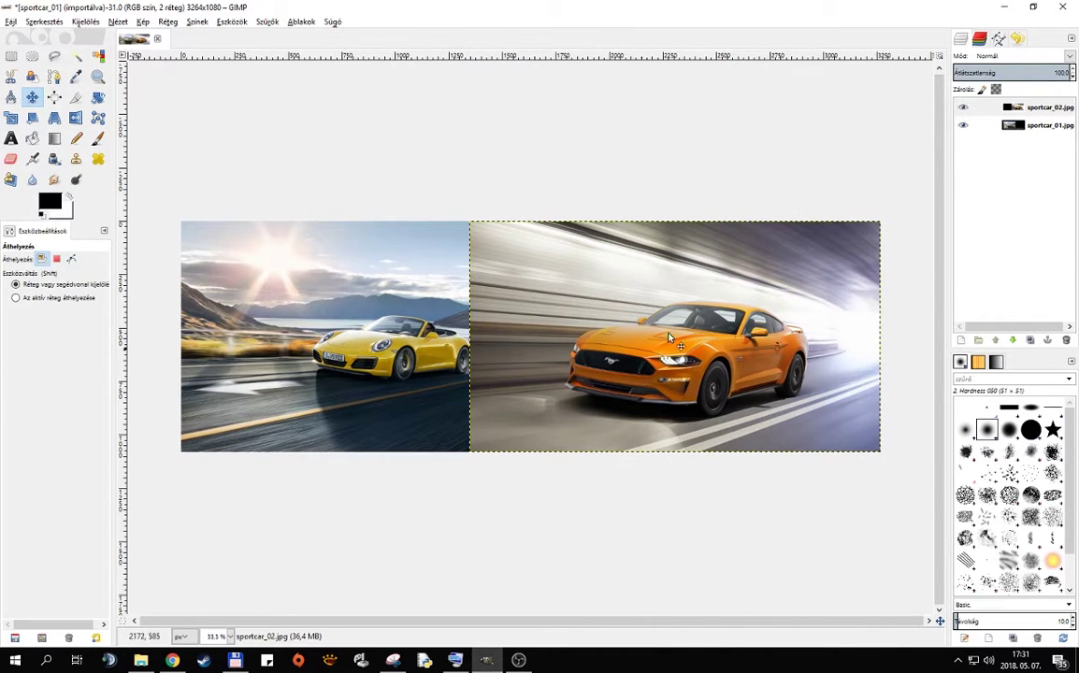
pyautogui.click(1040, 127)
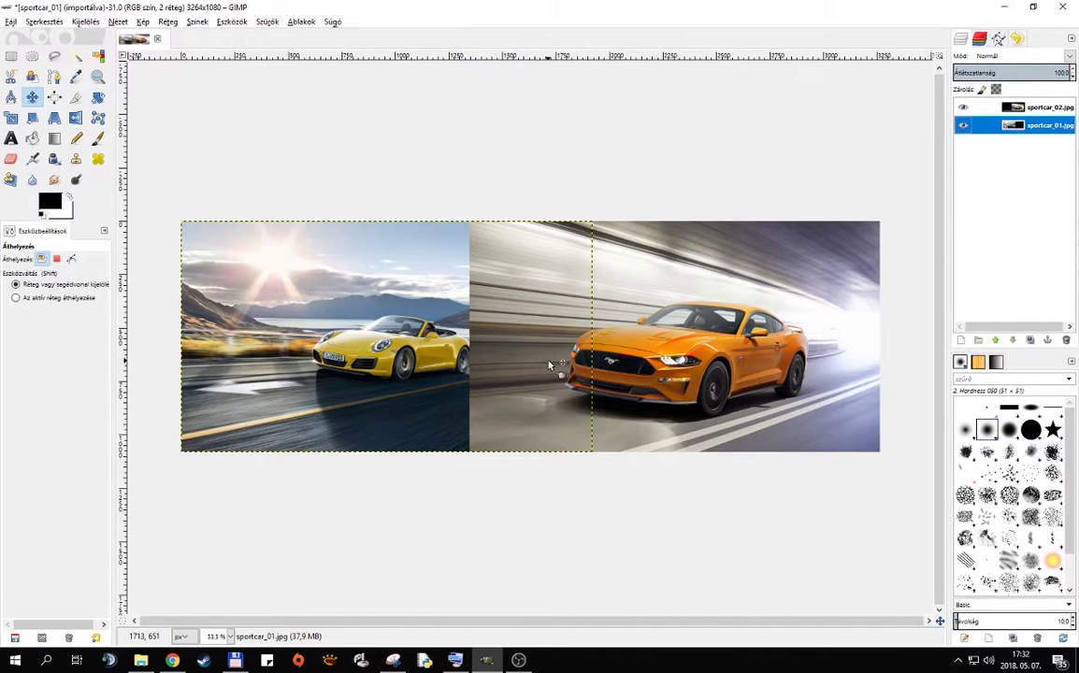
pyautogui.click(1042, 113)
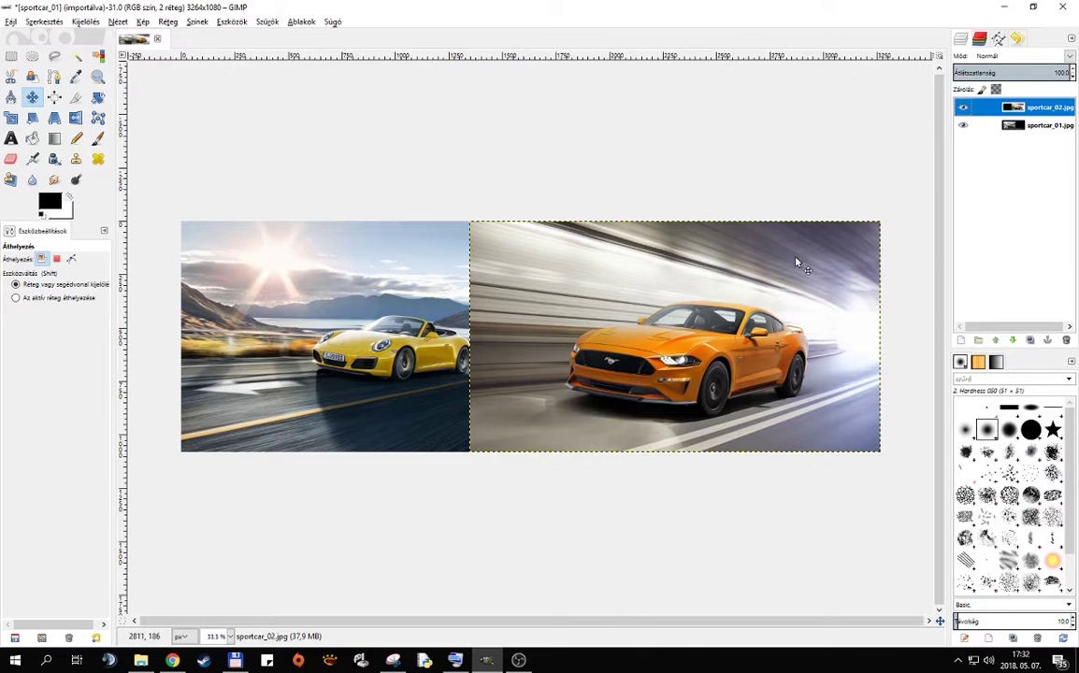
# - Add a White (full opacity) layer mask to the sportcar_02.jpg layer
pyautogui.rightClick(1032, 110)
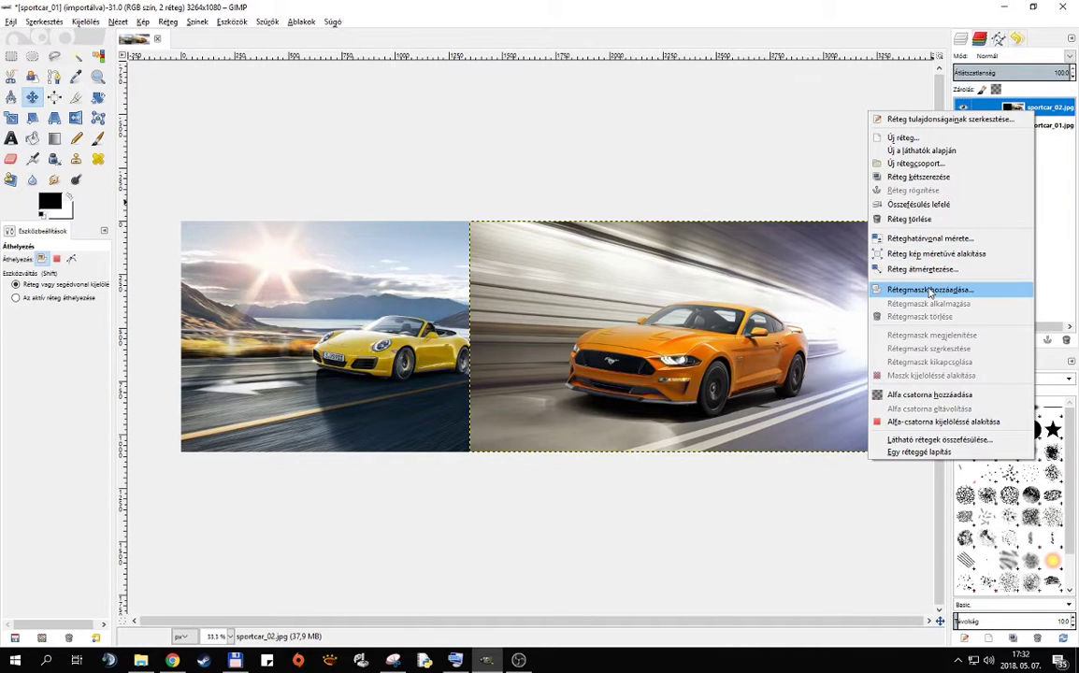
pyautogui.click(929, 291)
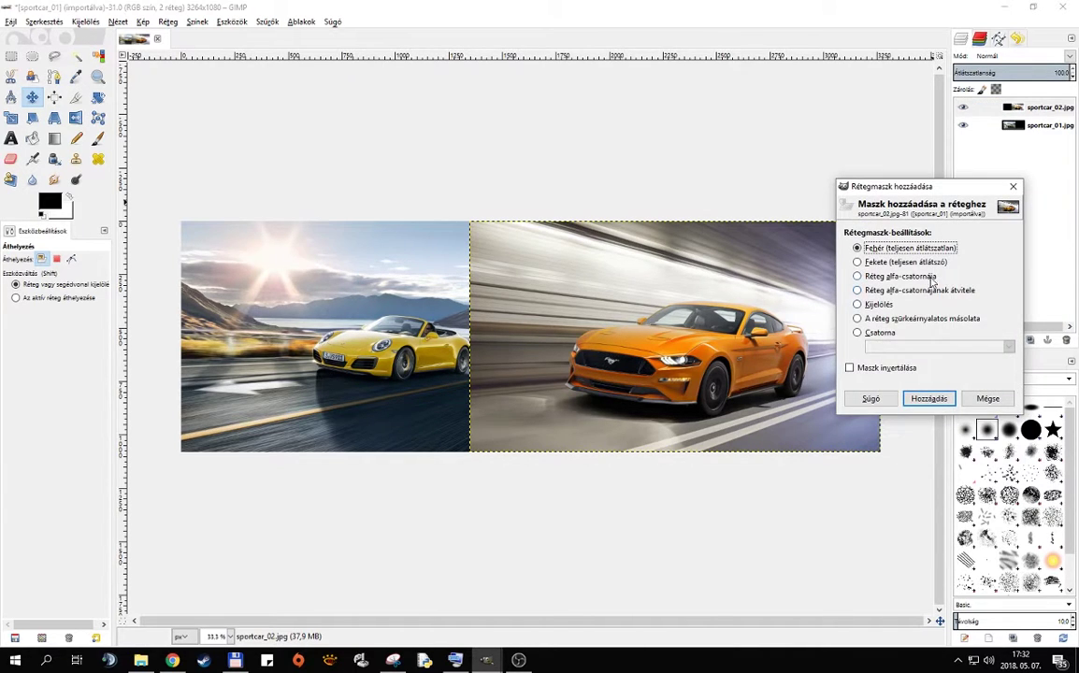
pyautogui.click(925, 400)
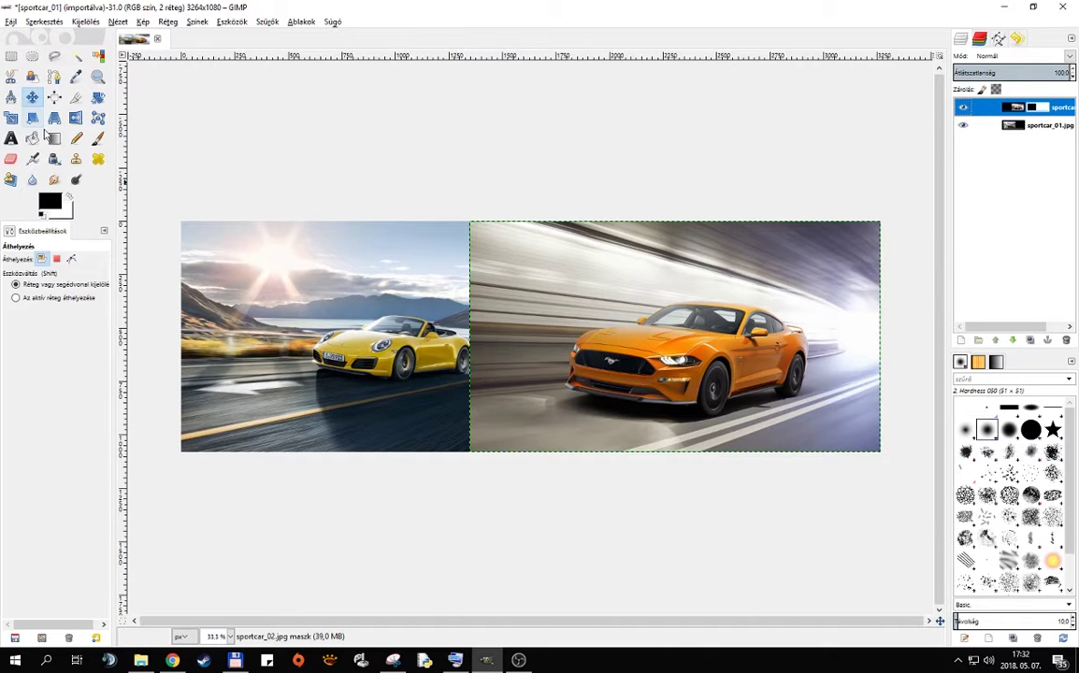
# - Draw a short horizontal gradient on the orange-car layer's mask across the photo seam
pyautogui.click(55, 139)
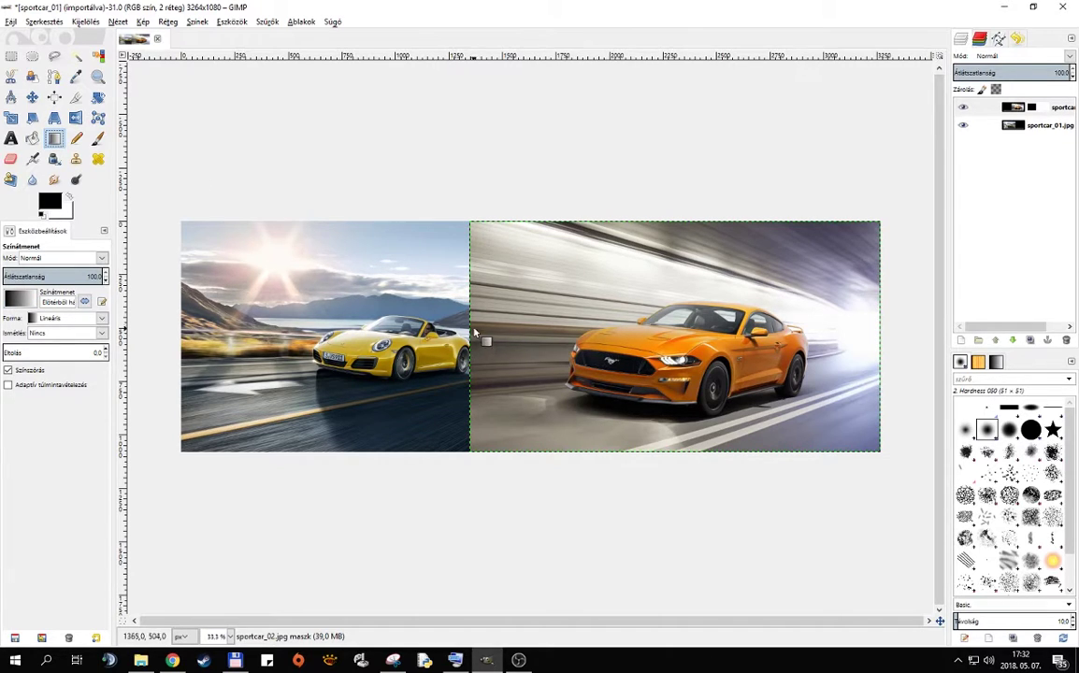
pyautogui.click(1033, 108)
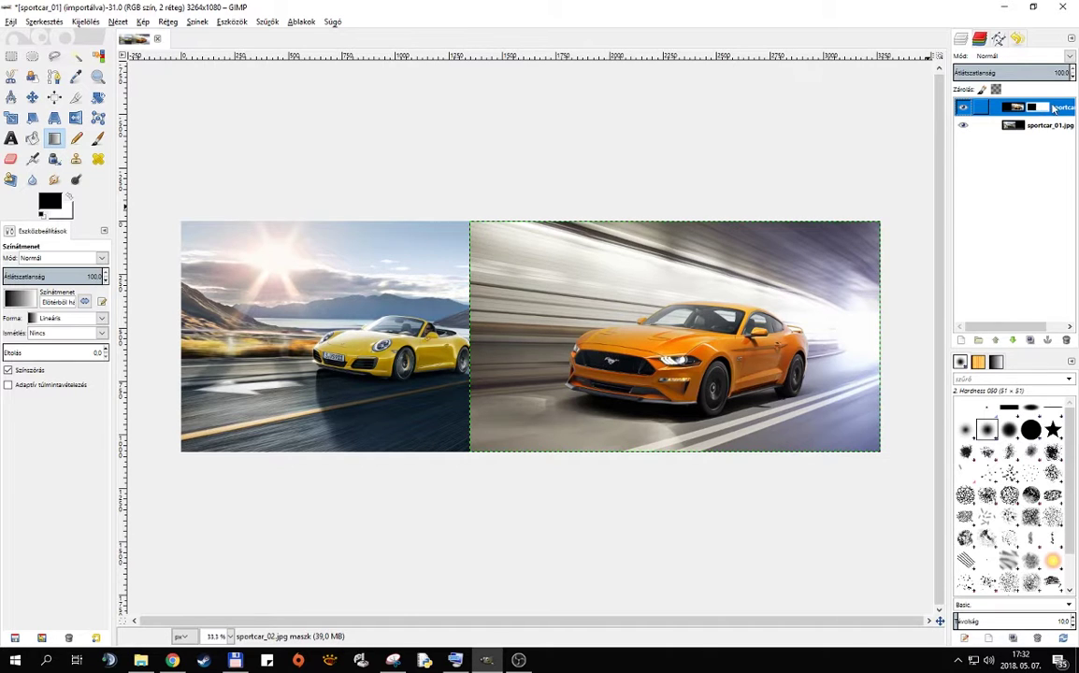
pyautogui.click(1017, 109)
pyautogui.click(1040, 109)
pyautogui.moveTo(472, 334)
pyautogui.mouseDown()
pyautogui.moveTo(551, 339)
pyautogui.moveTo(557, 322)
pyautogui.mouseUp()
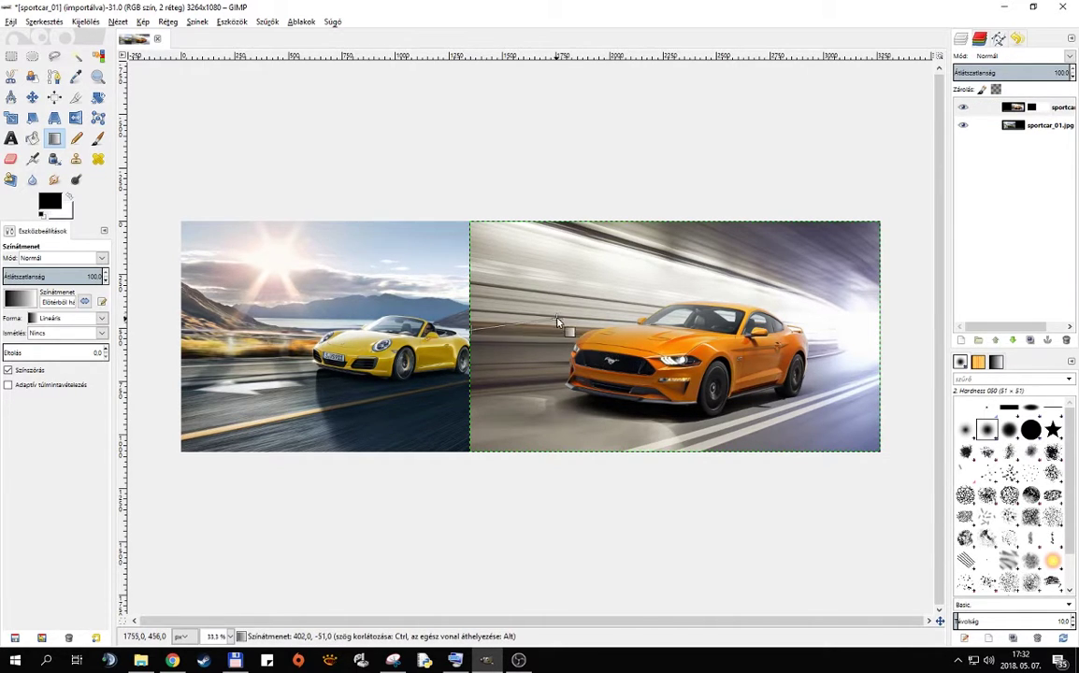
pyautogui.moveTo(557, 322); pyautogui.dragTo(574, 338)
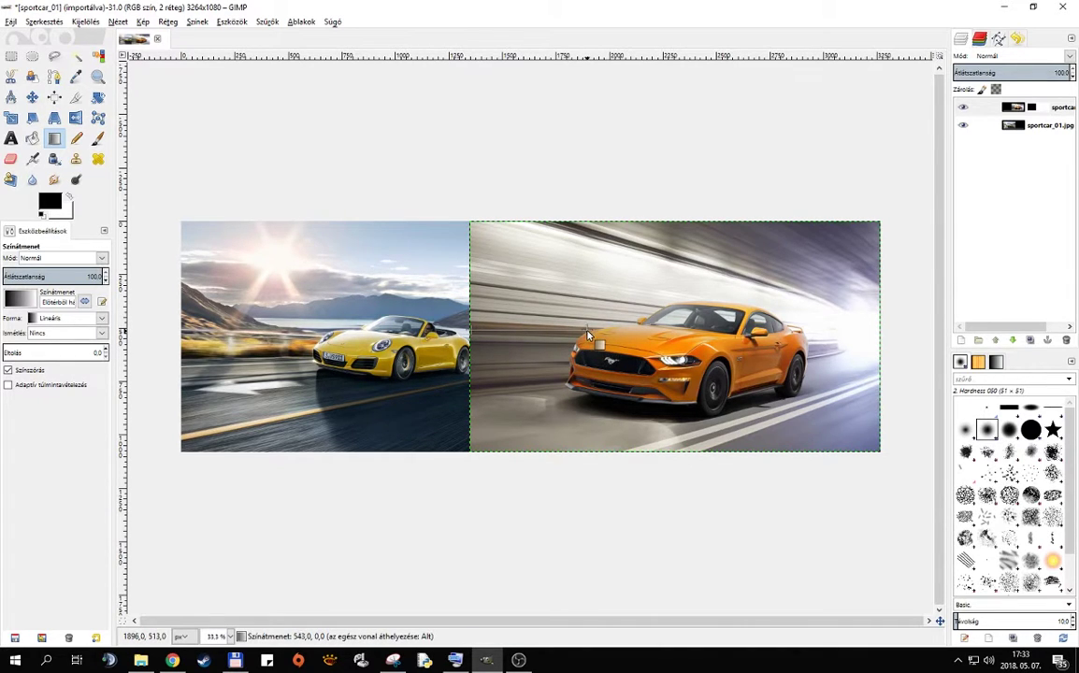
pyautogui.moveTo(585, 335); pyautogui.dragTo(587, 337)
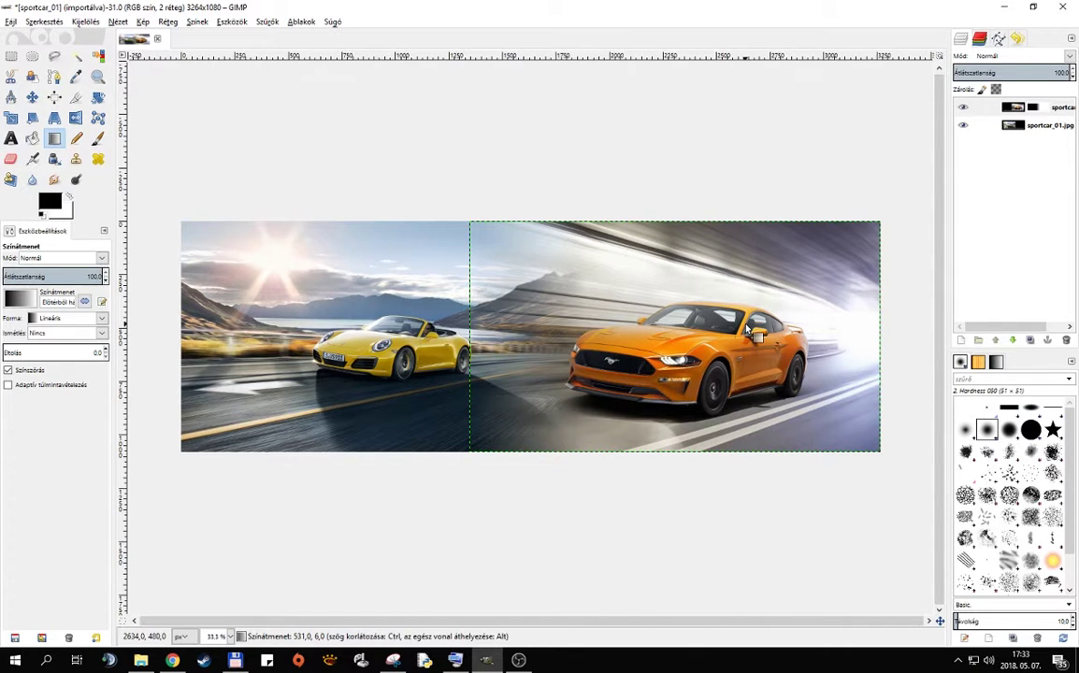
pyautogui.click(12, 141)
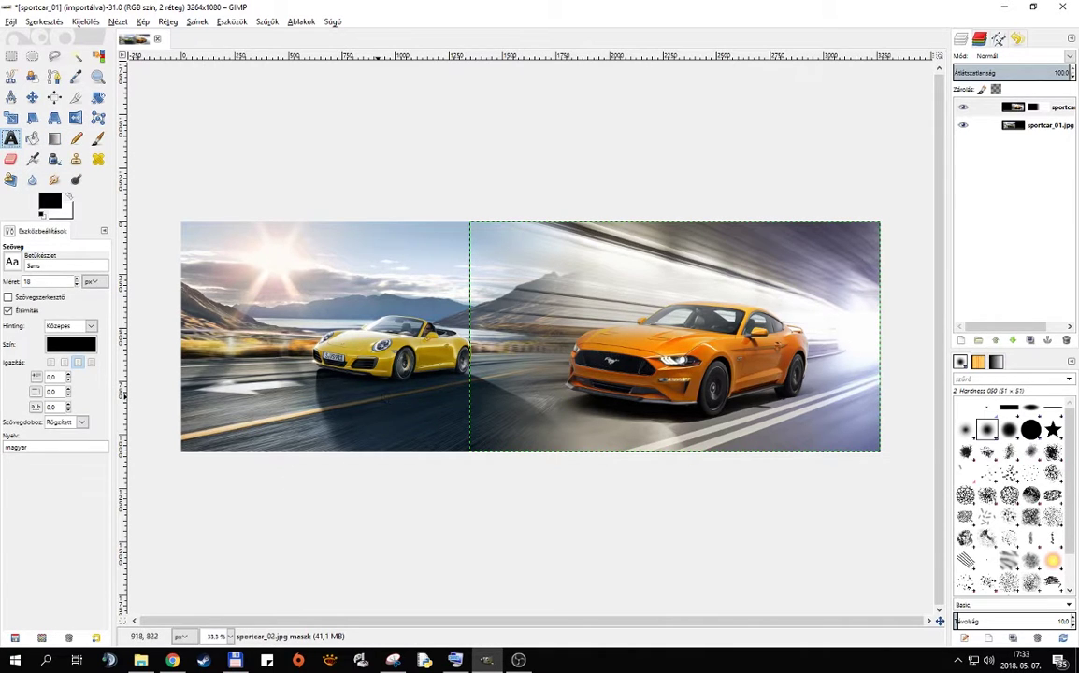
# - Add 'SPORTVERDÁK' text low in the image centre at 160 px, bold italic
pyautogui.moveTo(378, 396); pyautogui.dragTo(677, 447)
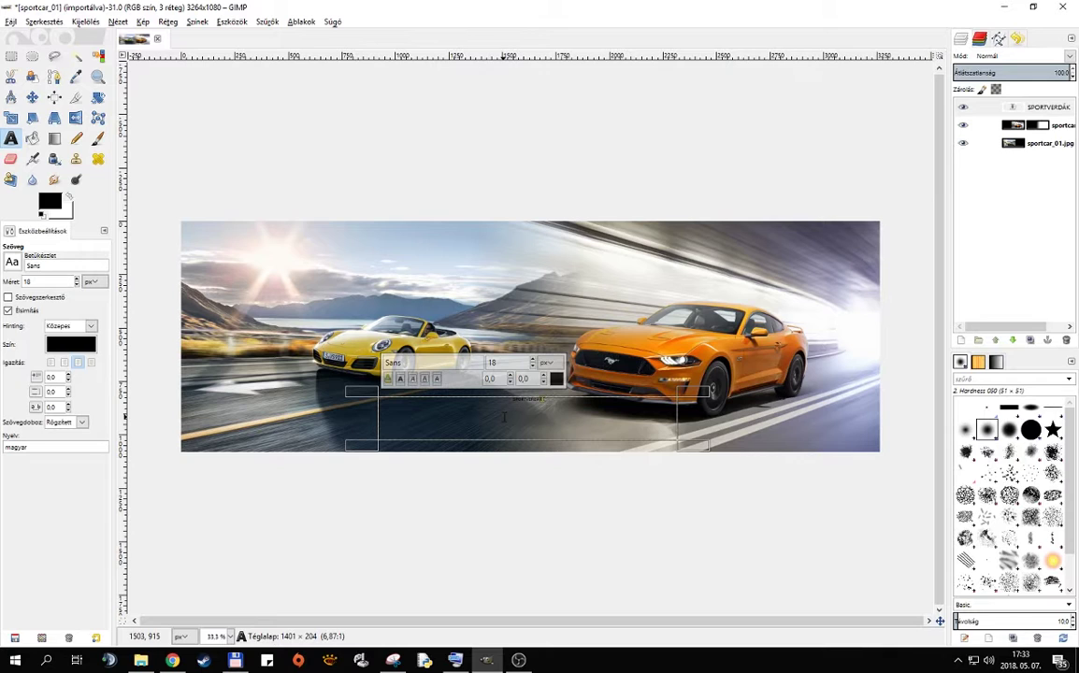
pyautogui.hotkey('ctrl', 'a')
pyautogui.click(533, 360)
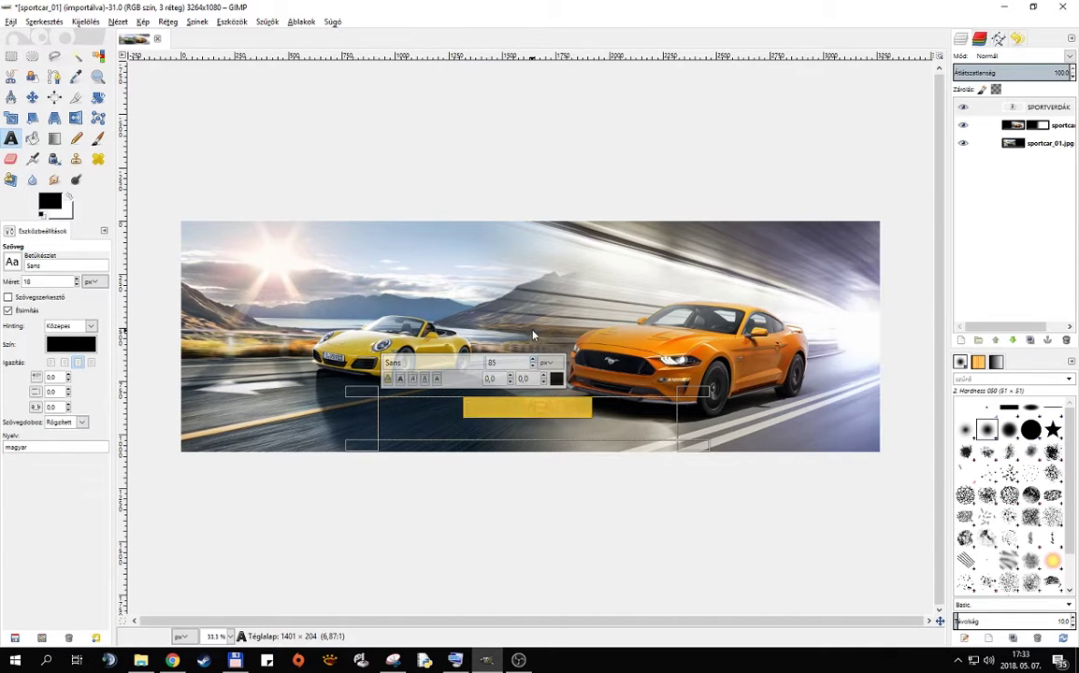
pyautogui.click(533, 360)
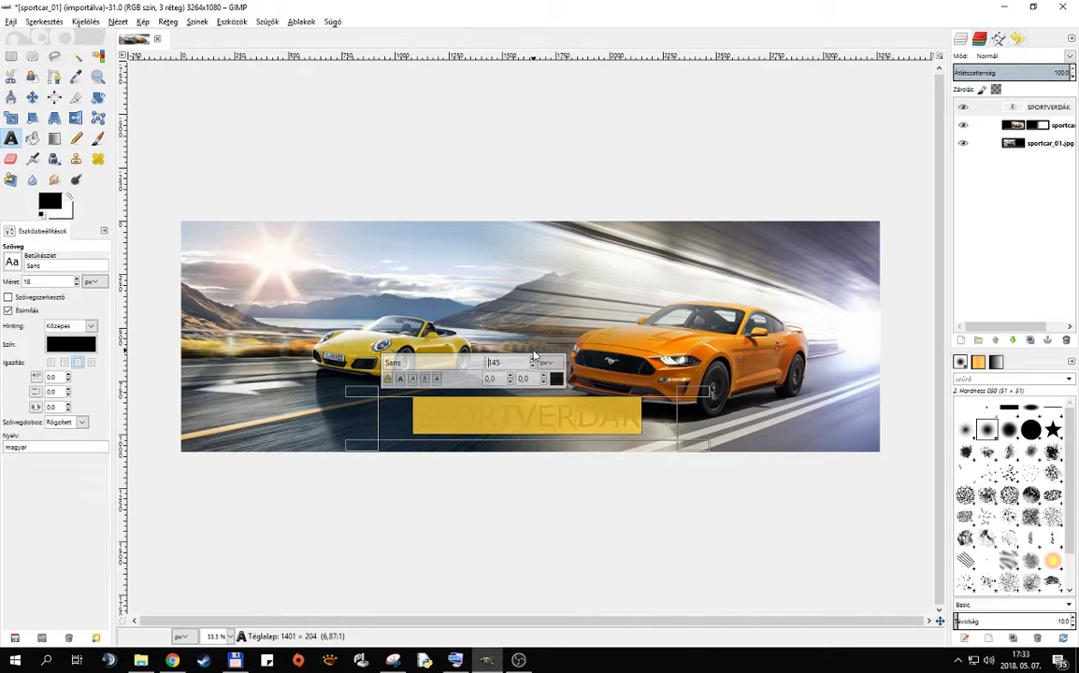
pyautogui.write('160')
pyautogui.click(400, 378)
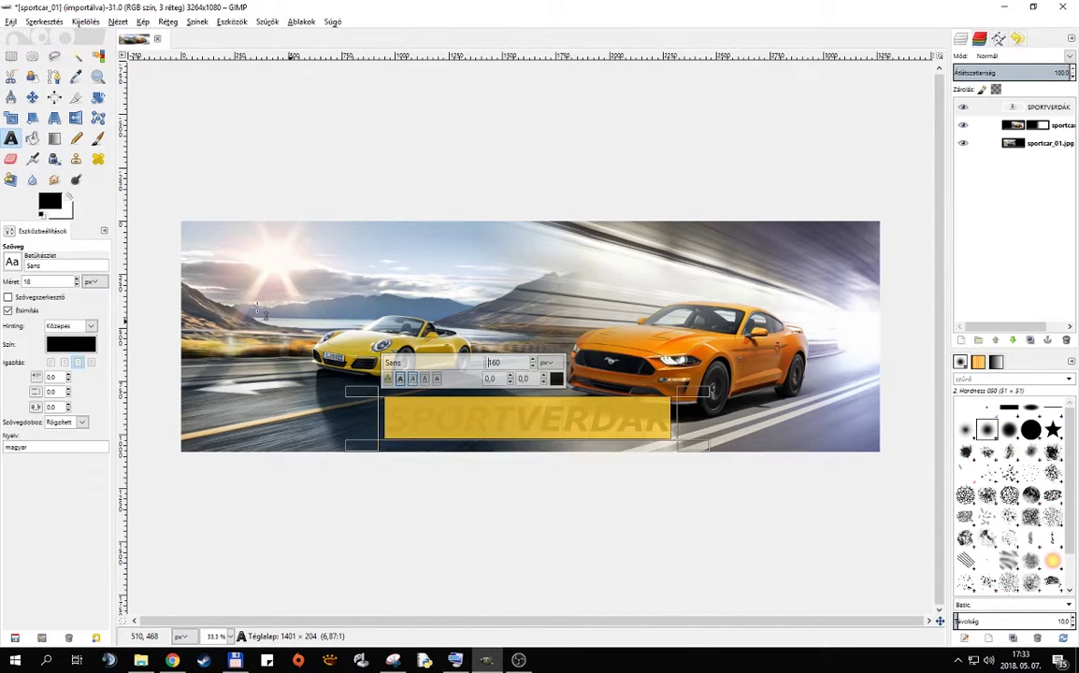
# - Colour the SPORTVERDÁK text light cyan 87fffb and finish editing the text
pyautogui.click(85, 345)
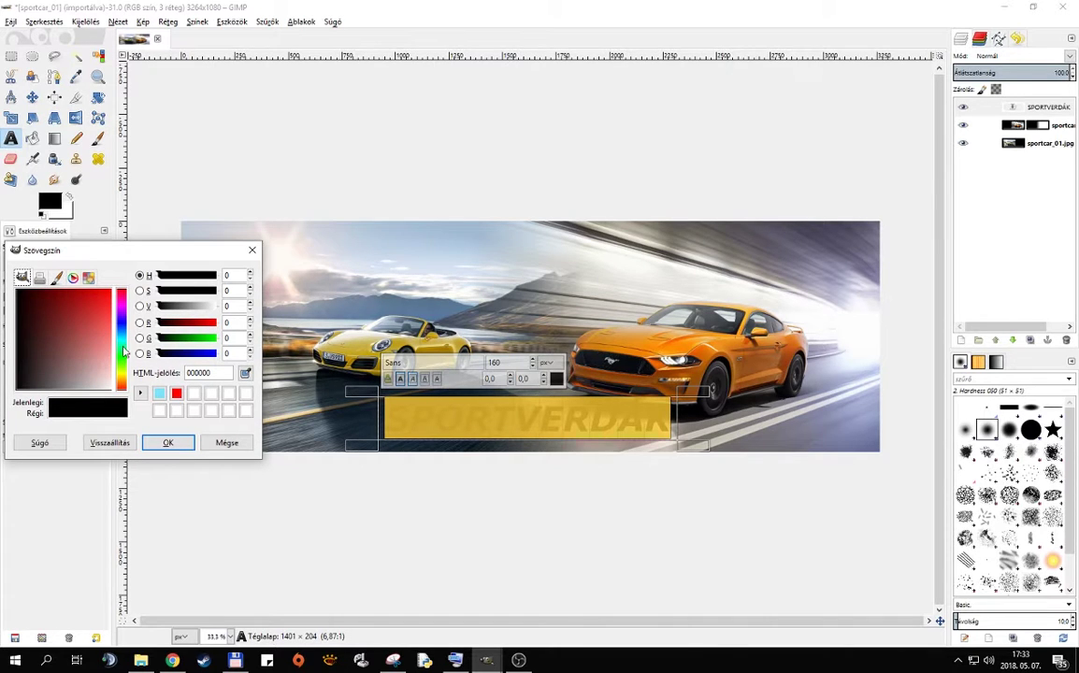
pyautogui.click(121, 348)
pyautogui.click(121, 347)
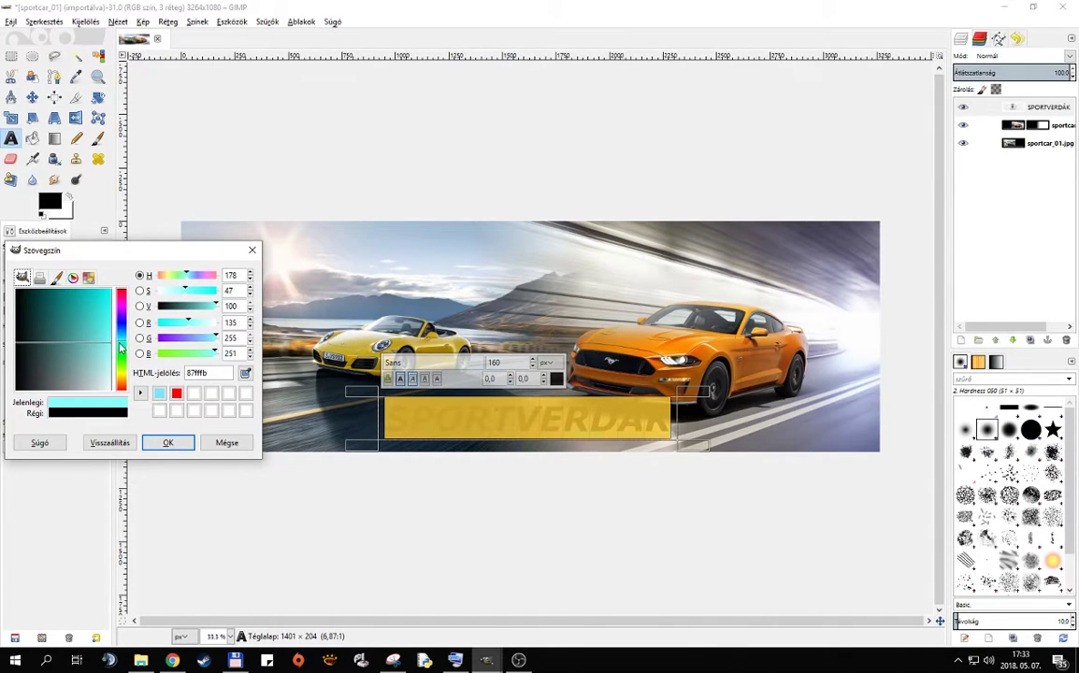
pyautogui.click(167, 442)
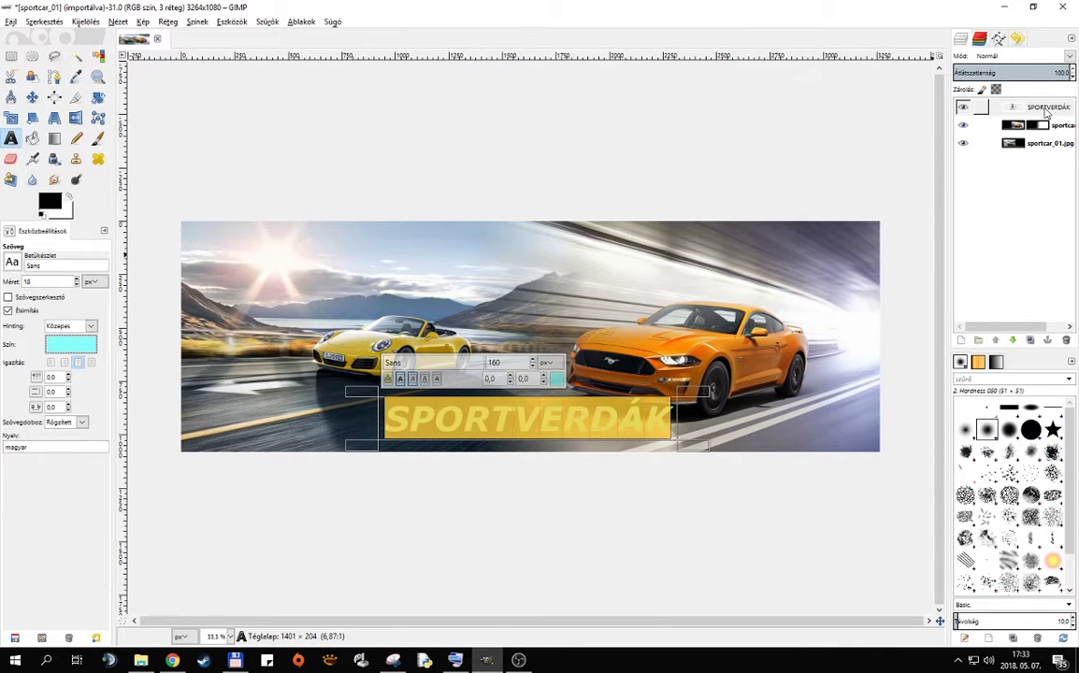
pyautogui.click(1046, 110)
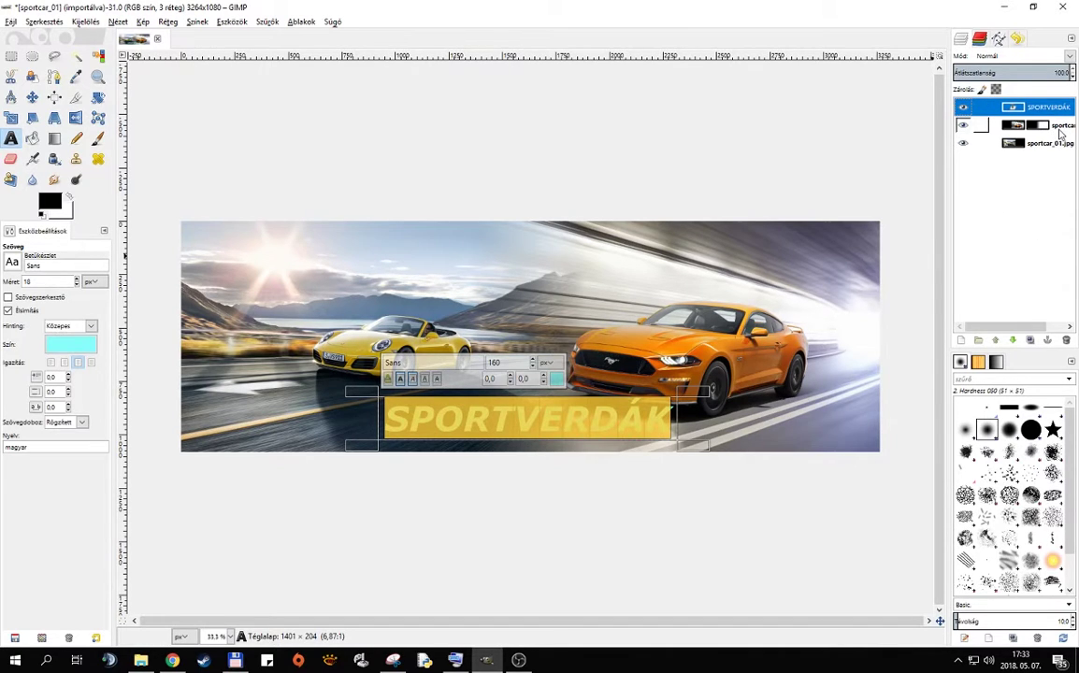
pyautogui.click(1063, 108)
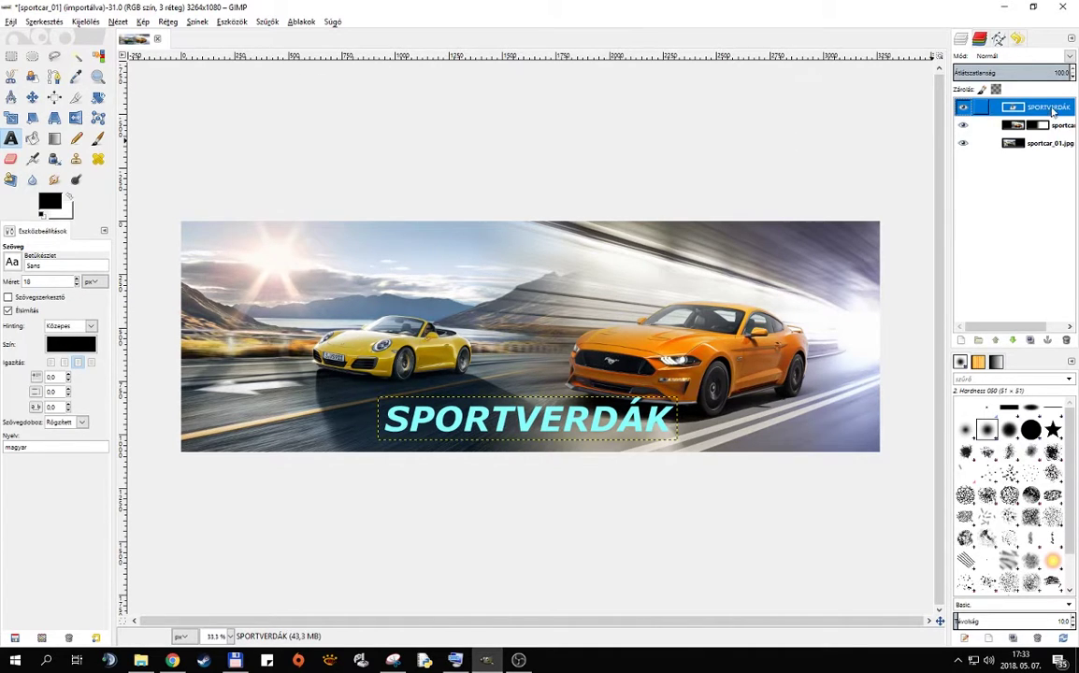
# - Apply a Drop Shadow to the text with offsets 15/15 and blur 10
pyautogui.click(268, 23)
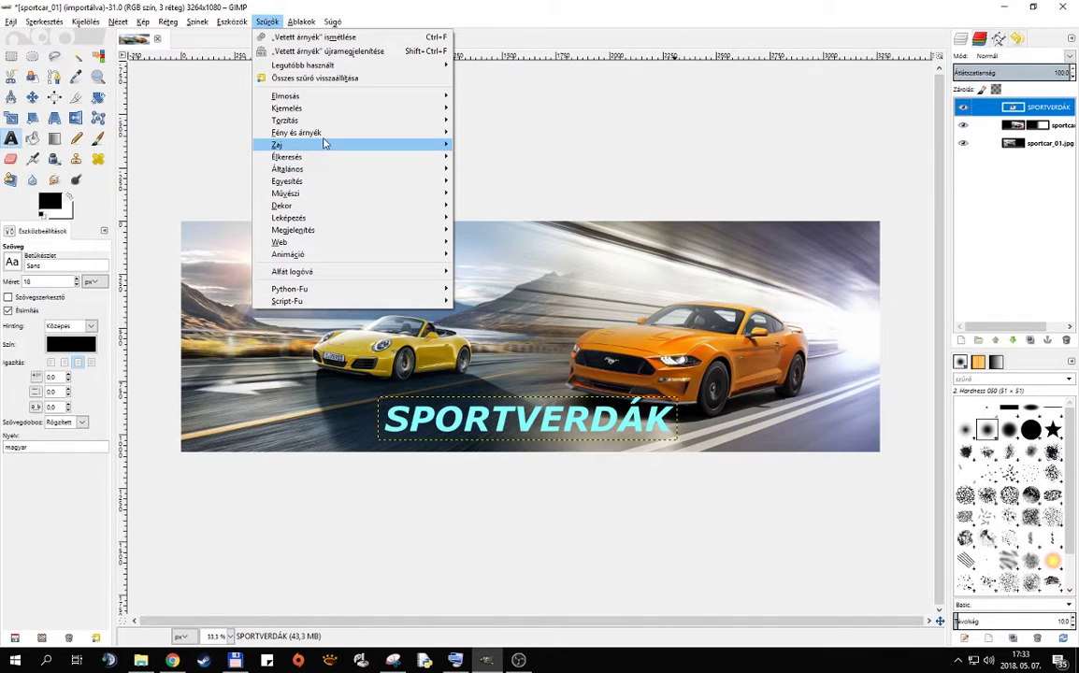
pyautogui.moveTo(296, 133)
pyautogui.click(443, 192)
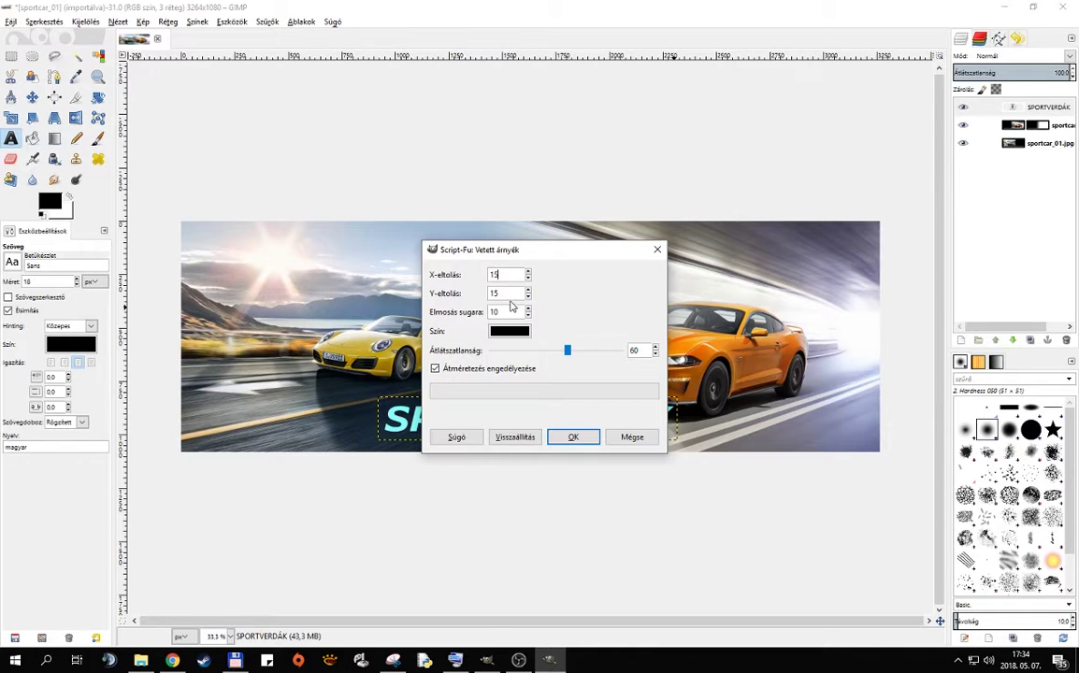
pyautogui.click(571, 438)
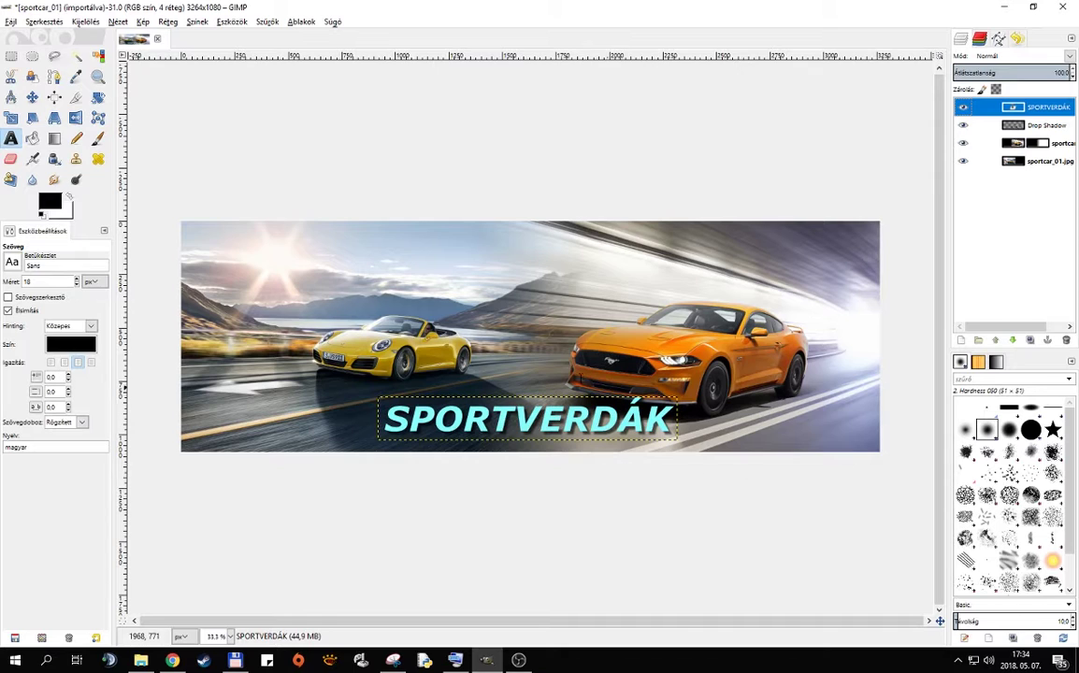
# - Set the export name to sportcars_atmenet.jpg in Cars with JPEG file type
pyautogui.click(11, 22)
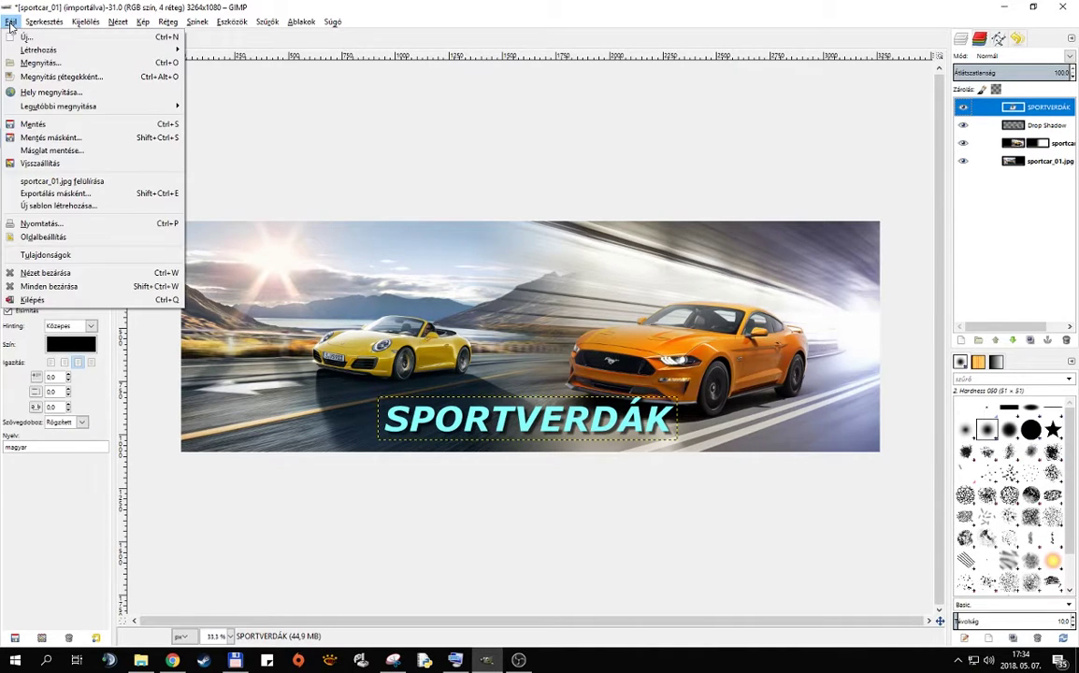
pyautogui.click(44, 193)
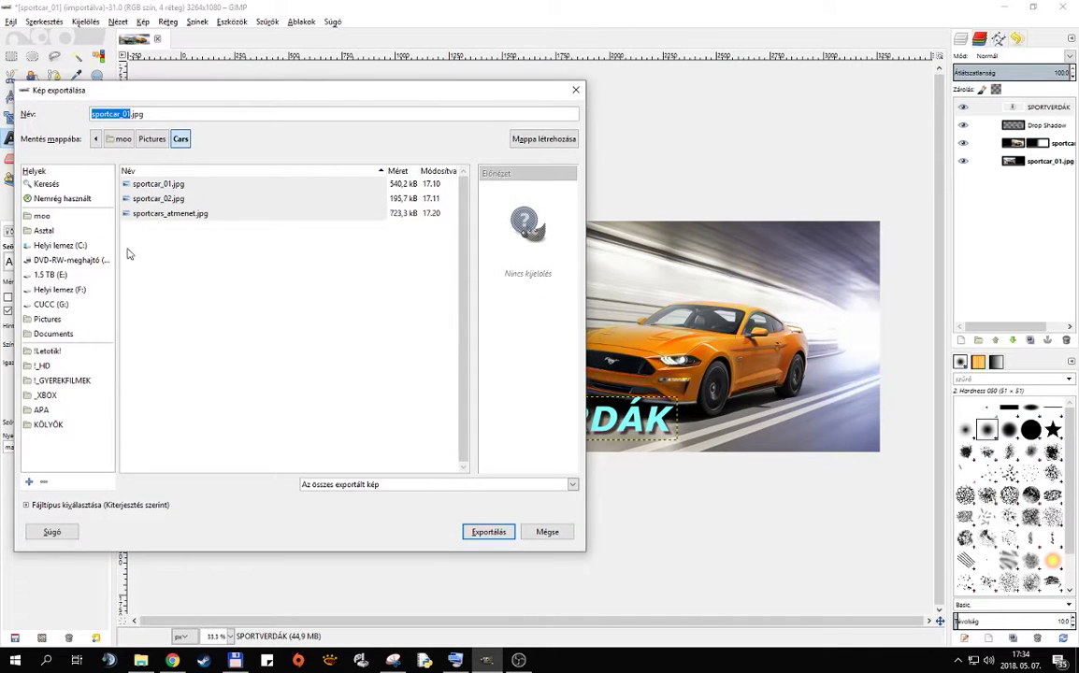
pyautogui.click(161, 215)
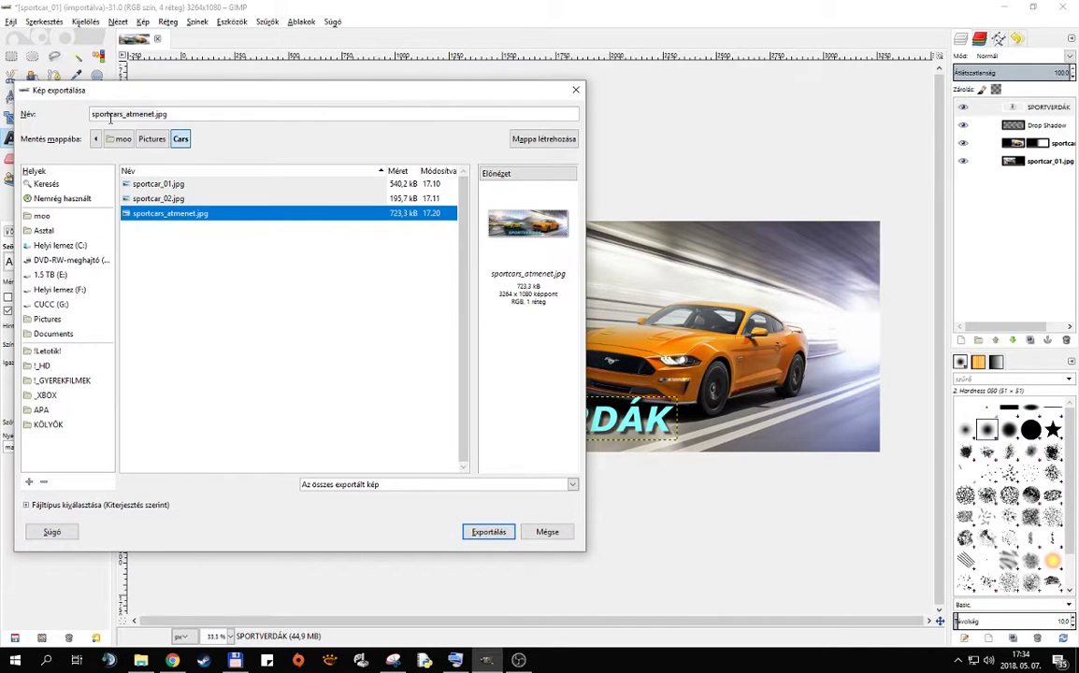
pyautogui.click(473, 533)
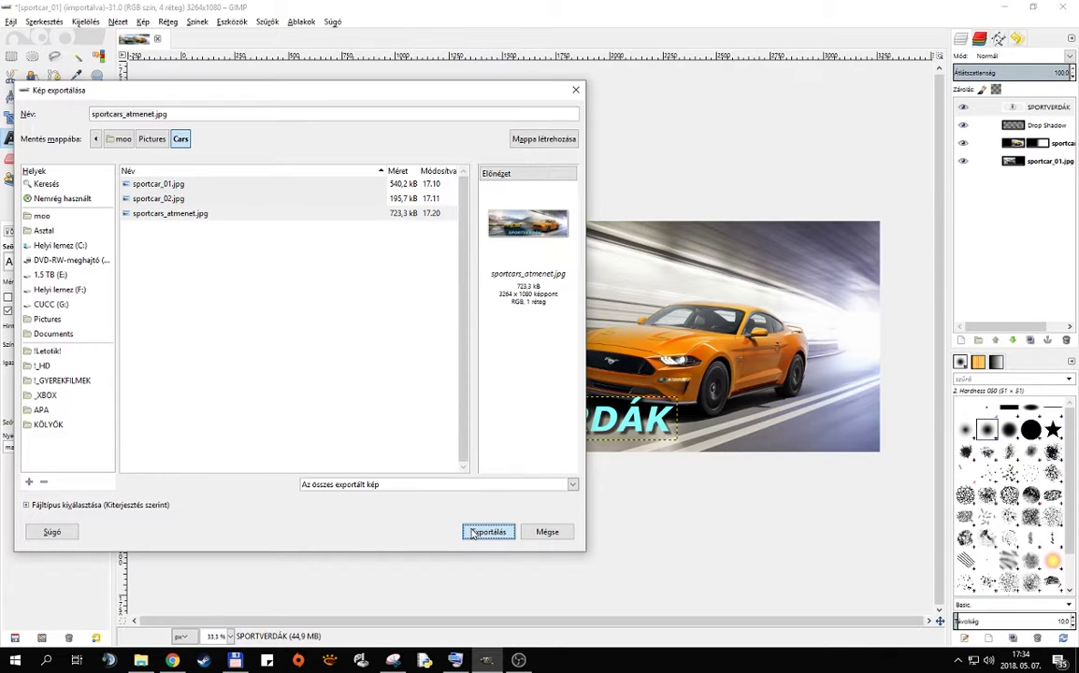
pyautogui.click(27, 505)
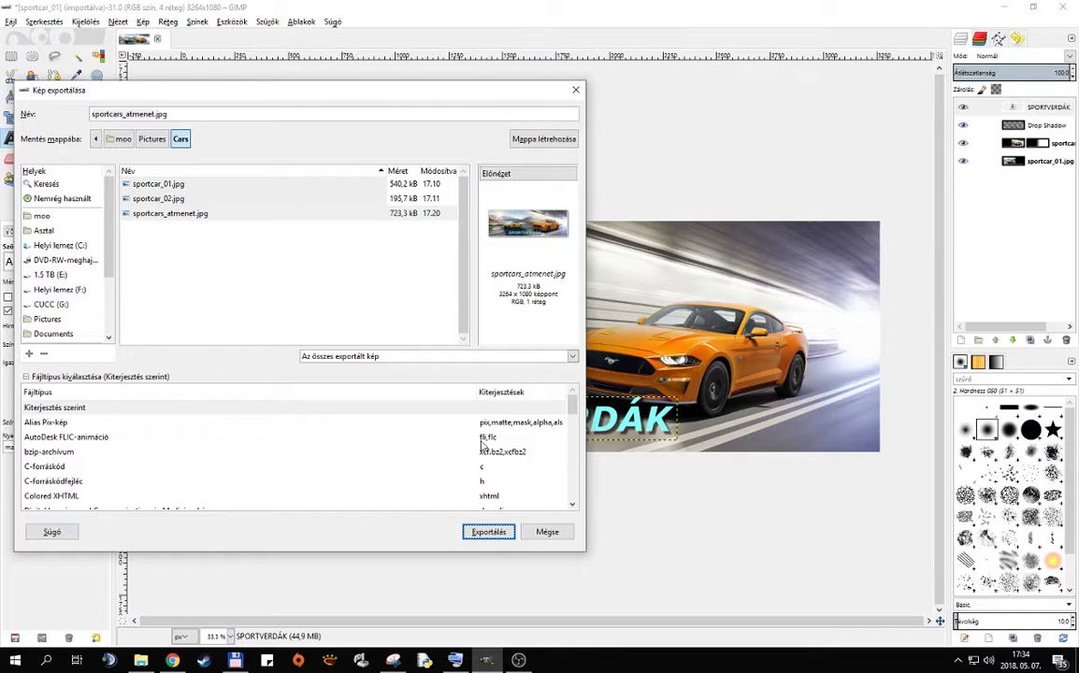
pyautogui.scroll(-2, 366, 457)
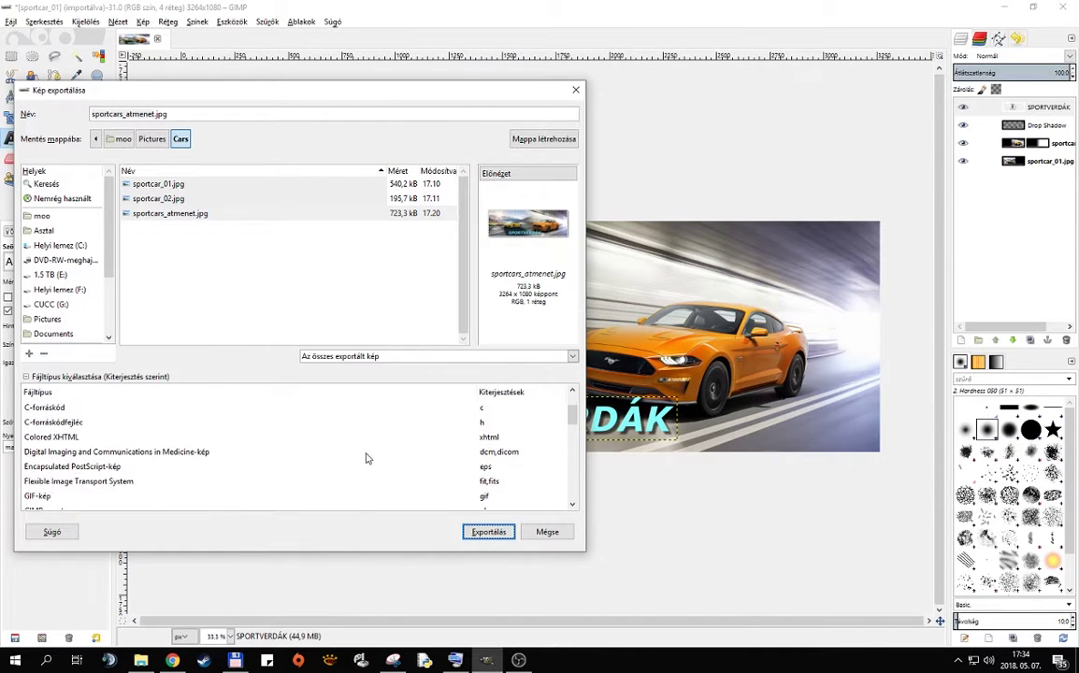
pyautogui.scroll(-2, 441, 487)
pyautogui.scroll(-1, 458, 484)
pyautogui.scroll(-1, 514, 482)
pyautogui.click(511, 486)
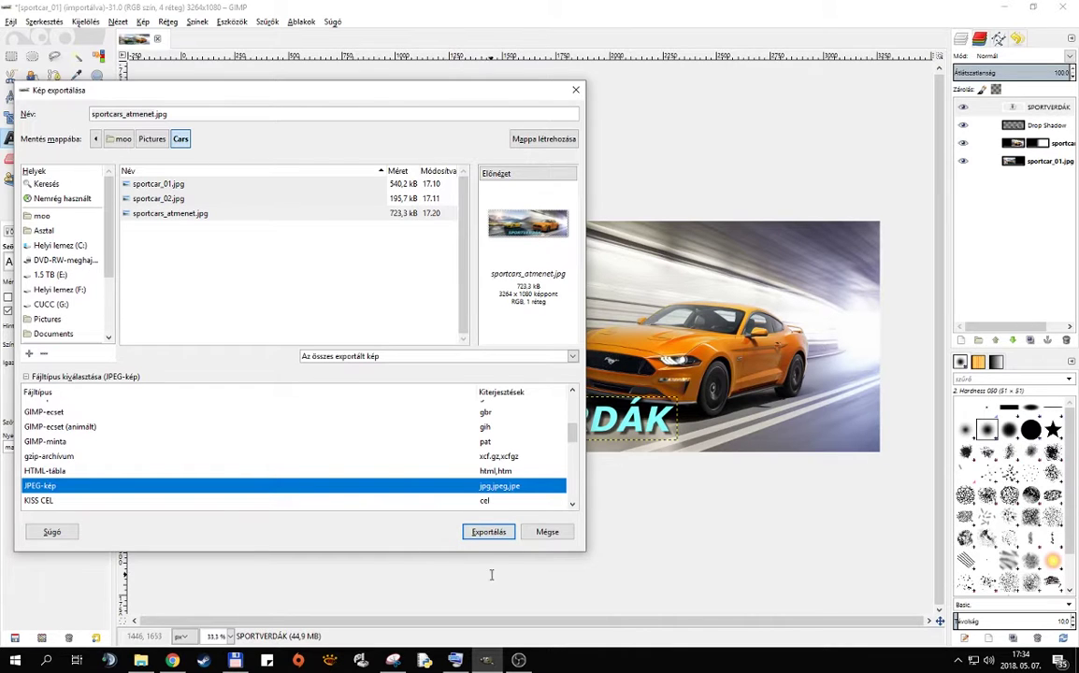
# - Export over the existing file at JPEG quality 88
pyautogui.click(485, 532)
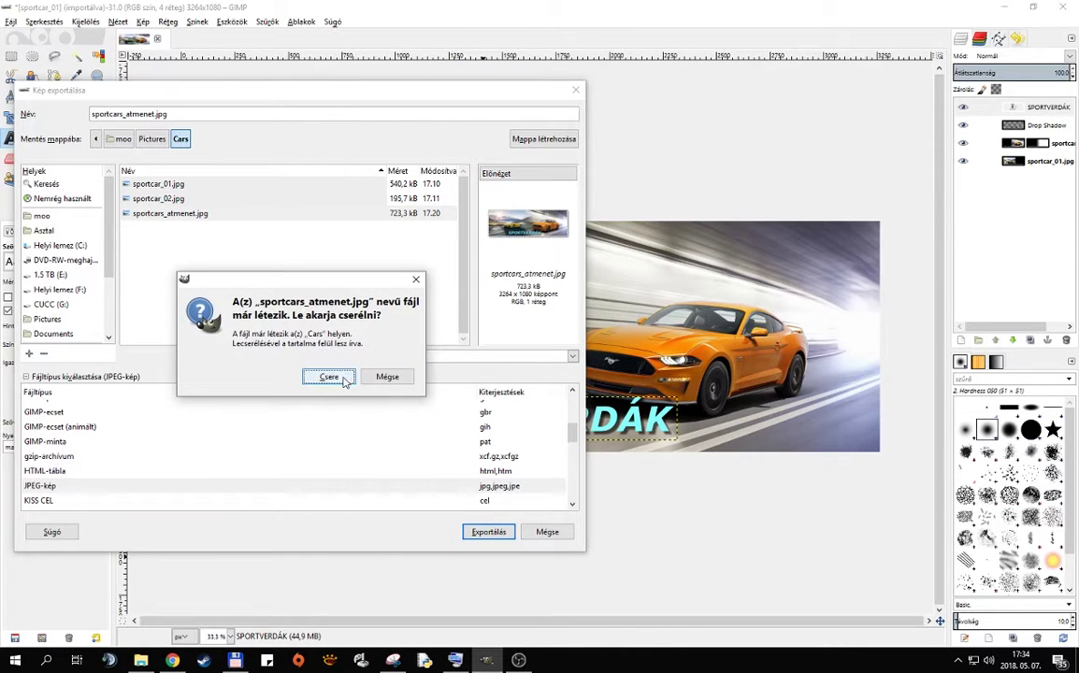
pyautogui.click(329, 376)
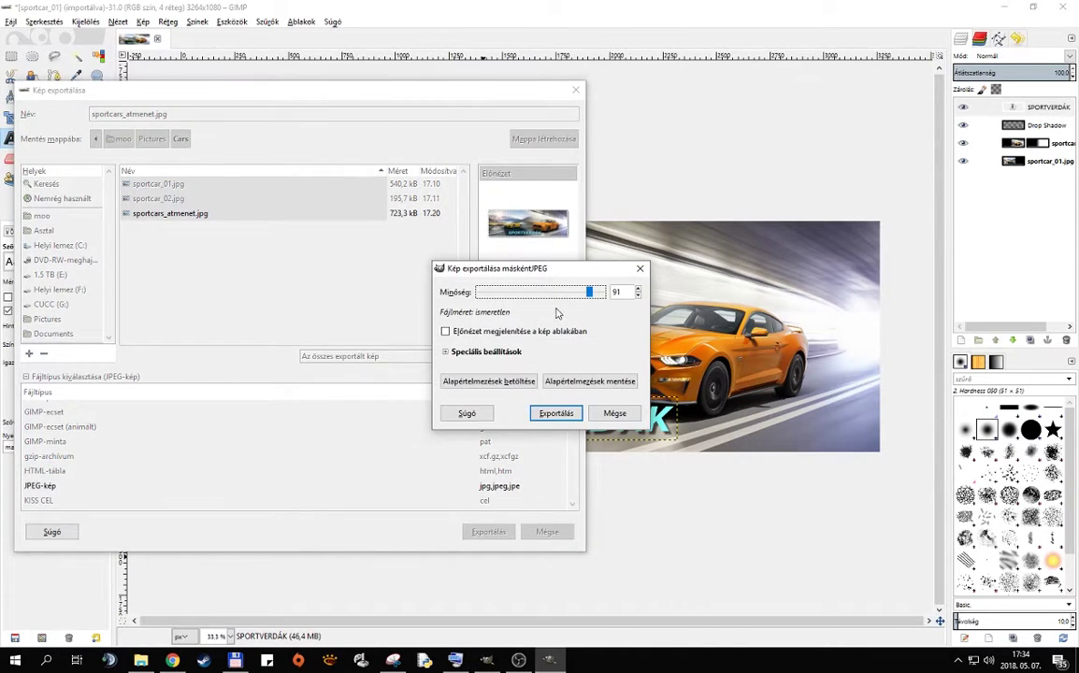
pyautogui.moveTo(594, 295); pyautogui.dragTo(585, 293)
pyautogui.click(565, 415)
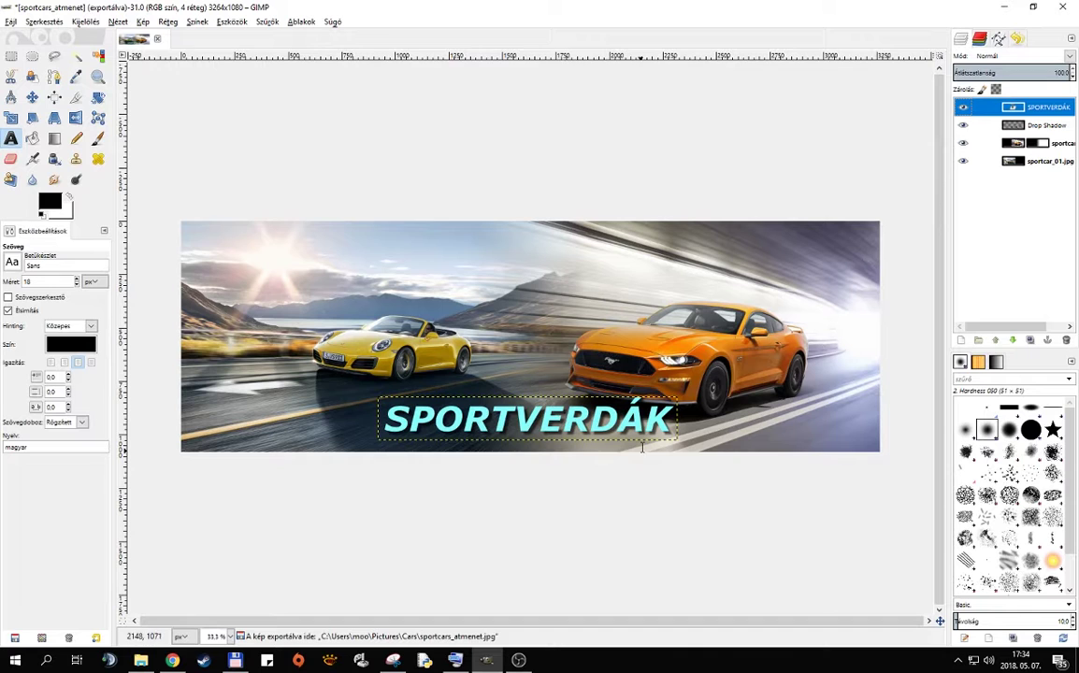